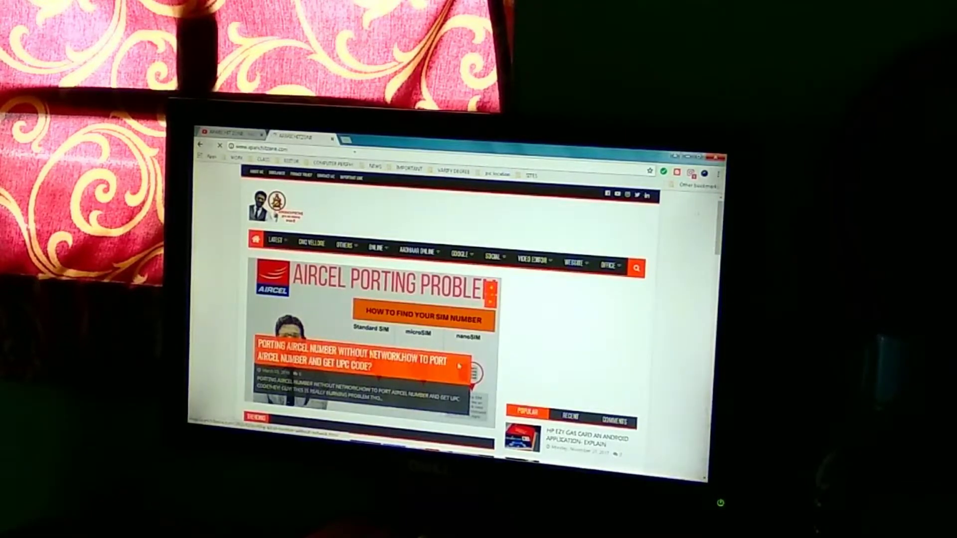
# Step: Scroll down the aparichitzone.com blog homepage through its latest posts
pyautogui.scroll(-5, 458, 366)
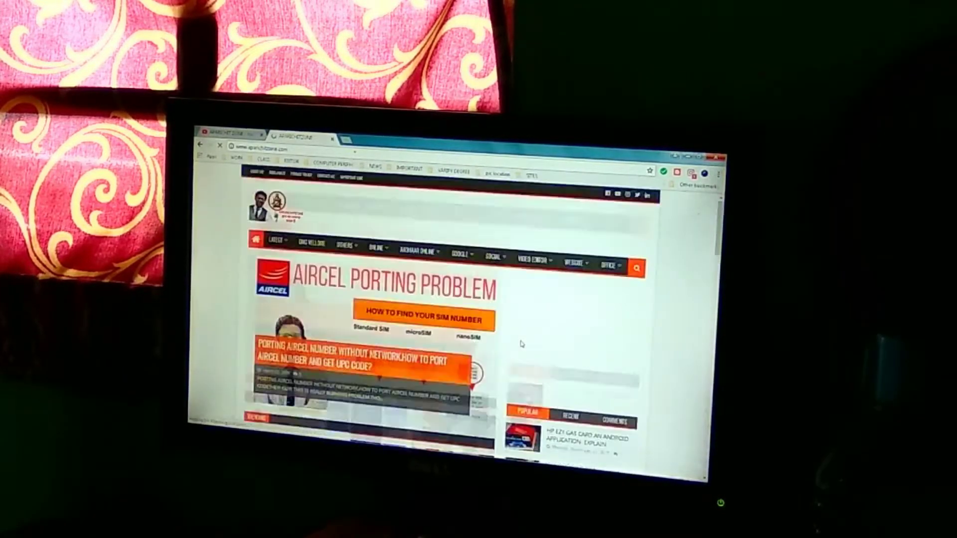
pyautogui.scroll(-10, 521, 343)
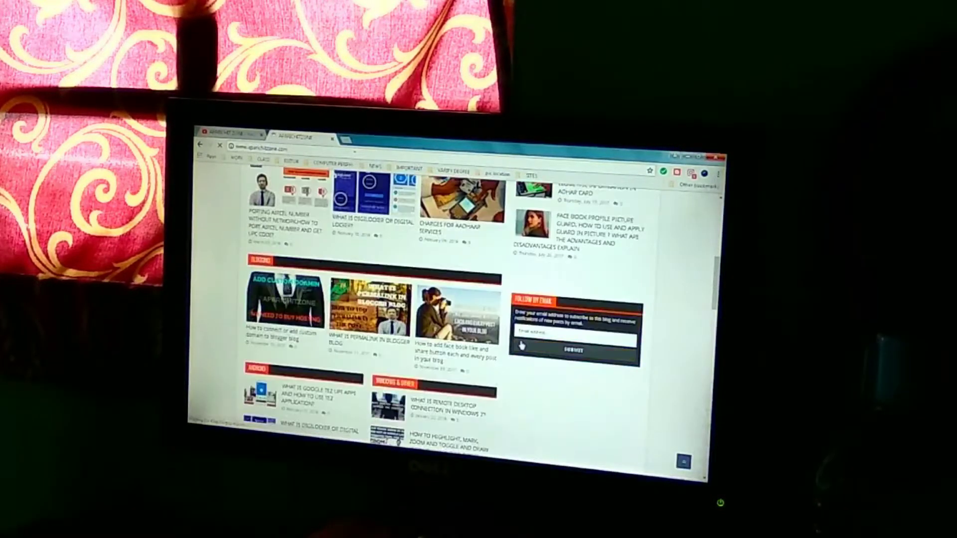
pyautogui.scroll(-5, 520, 344)
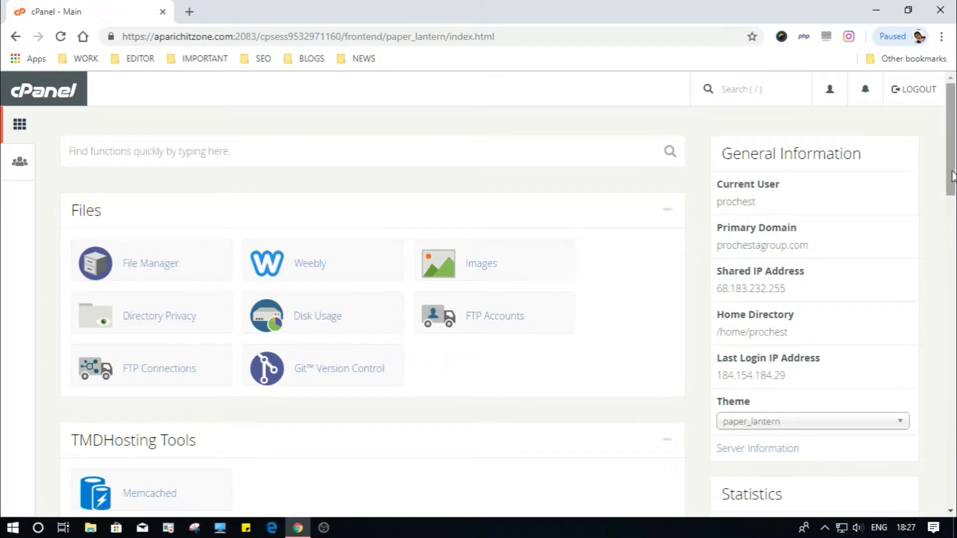
# Step: Scroll the cPanel home page down to Domains and open Subdomains
pyautogui.moveTo(952, 176); pyautogui.dragTo(952, 328)
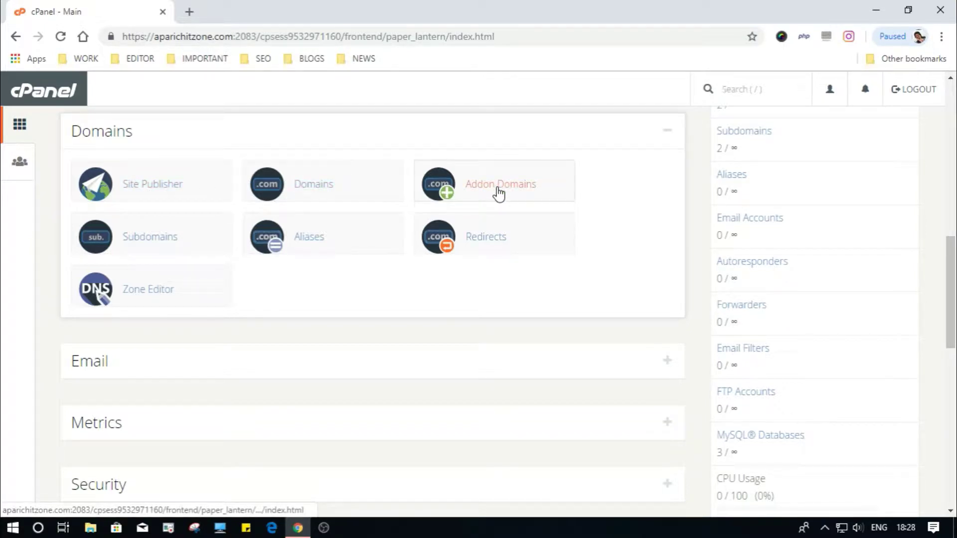
pyautogui.click(157, 246)
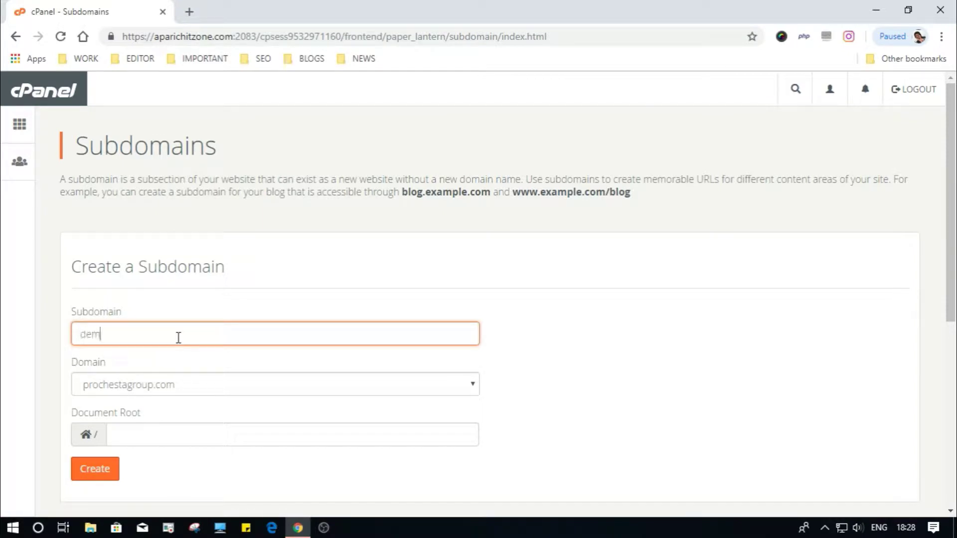
# Step: Create the subdomain demo under aparichitzone.com with its suggested document root
pyautogui.click(226, 387)
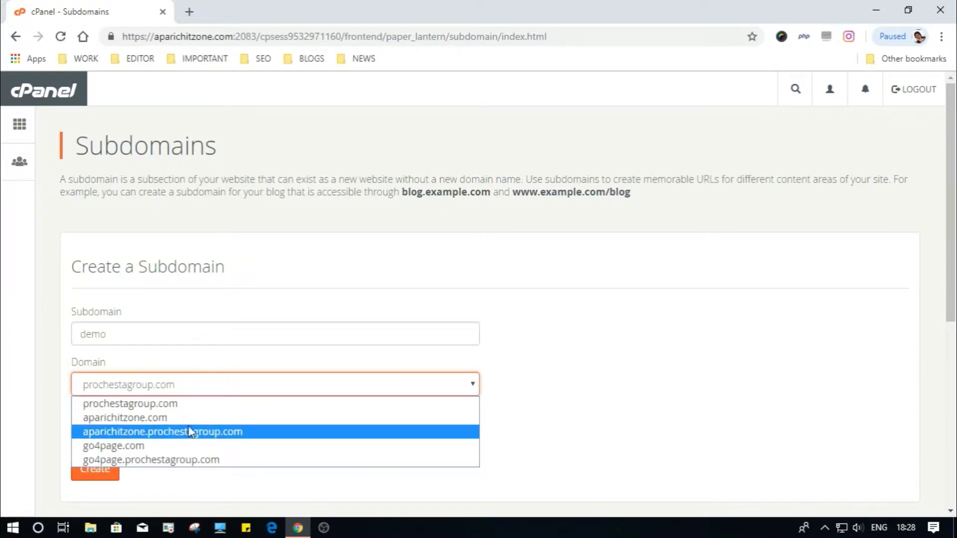
pyautogui.click(181, 419)
pyautogui.moveTo(234, 439); pyautogui.dragTo(92, 439)
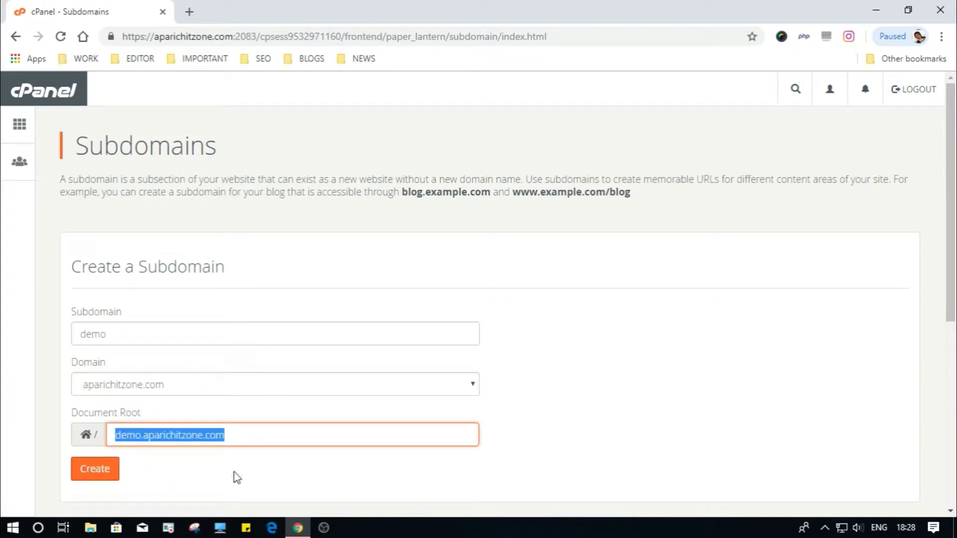
pyautogui.scroll(-6, 843, 321)
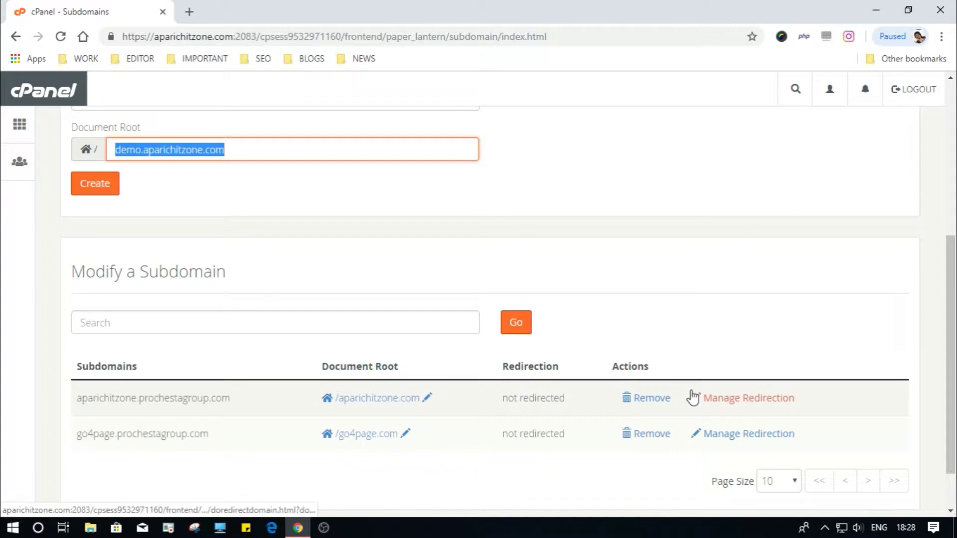
pyautogui.click(92, 193)
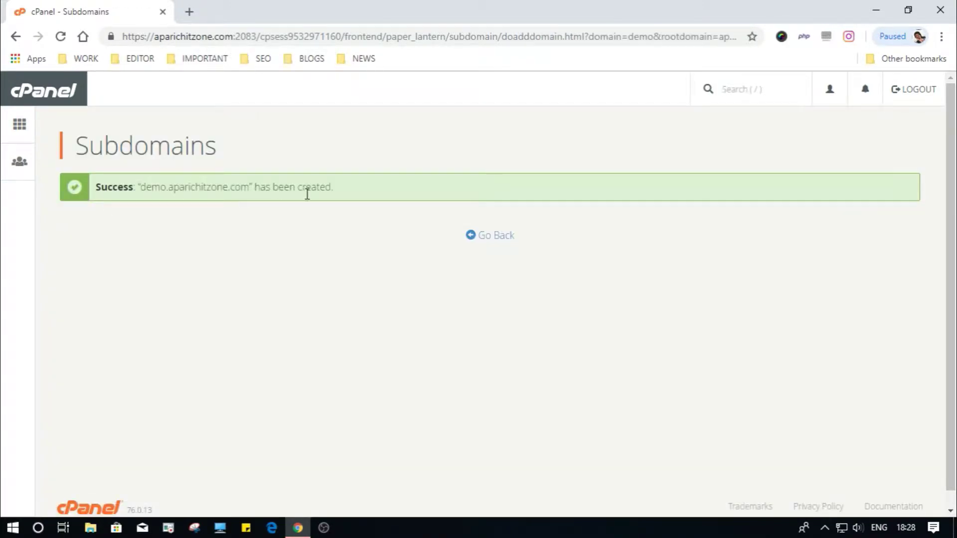
# Step: Confirm demo.aparichitzone.com appears in the subdomain list, then return to cPanel home
pyautogui.click(490, 235)
pyautogui.moveTo(954, 275); pyautogui.dragTo(955, 469)
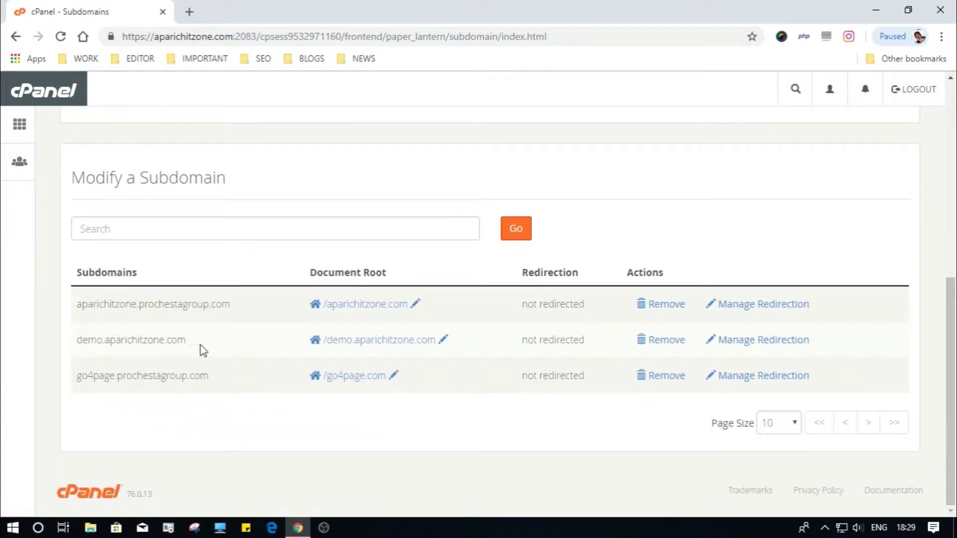
pyautogui.moveTo(188, 342); pyautogui.dragTo(59, 351)
pyautogui.click(232, 432)
pyautogui.click(20, 124)
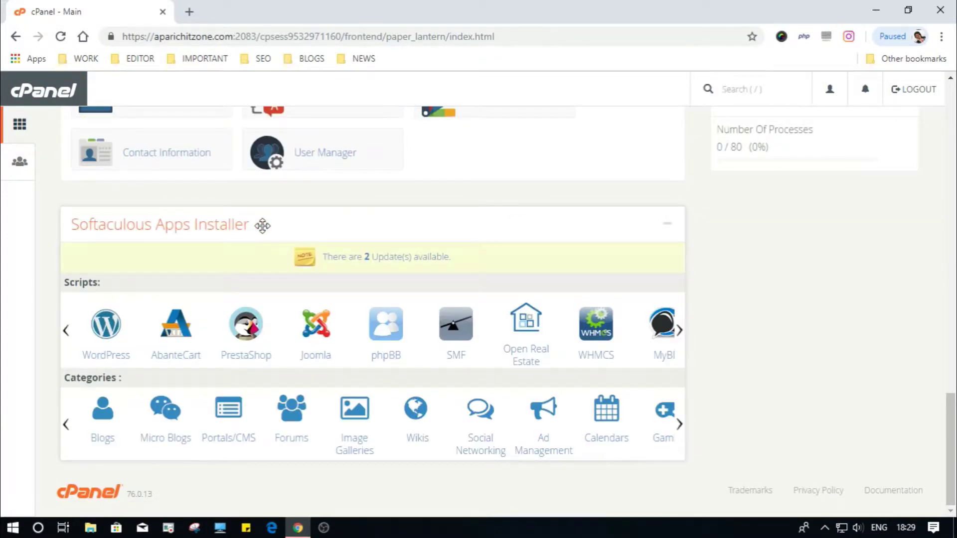
# Step: Open the WordPress installer in Softaculous and start a new installation
pyautogui.click(106, 331)
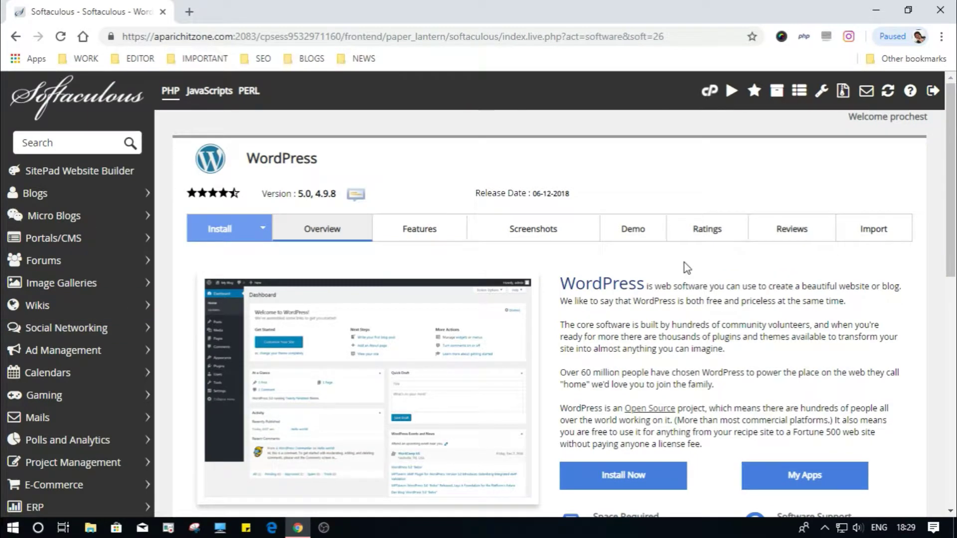
pyautogui.moveTo(951, 187); pyautogui.dragTo(954, 217)
pyautogui.click(603, 418)
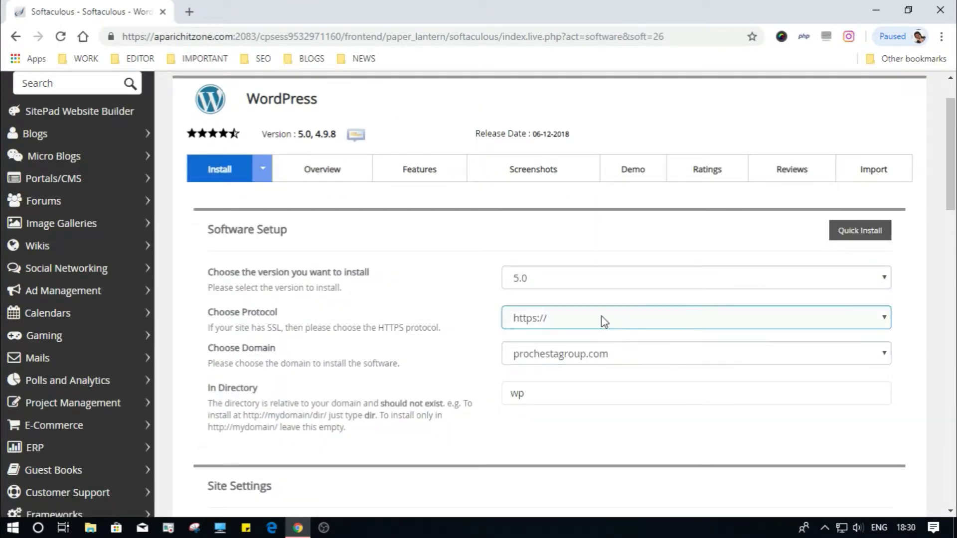
pyautogui.click(661, 355)
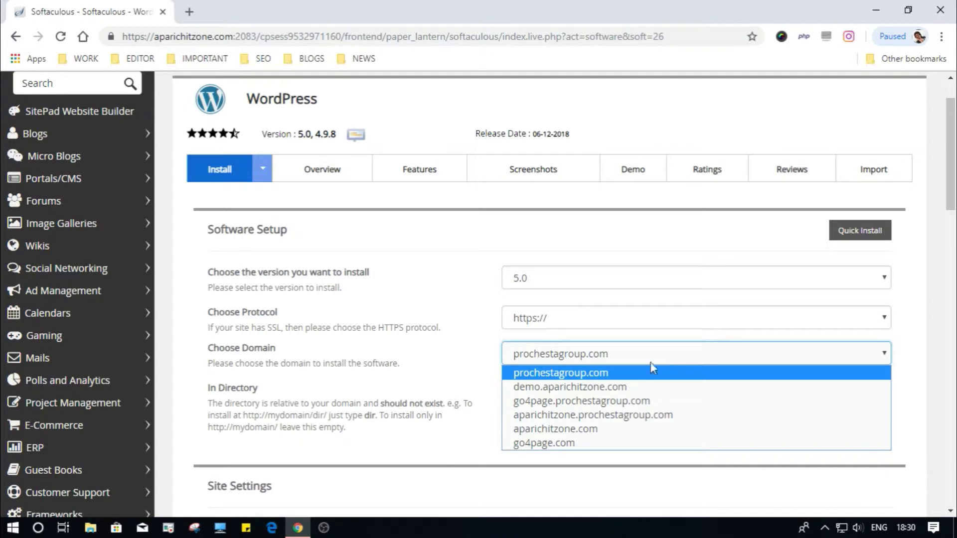
pyautogui.click(632, 388)
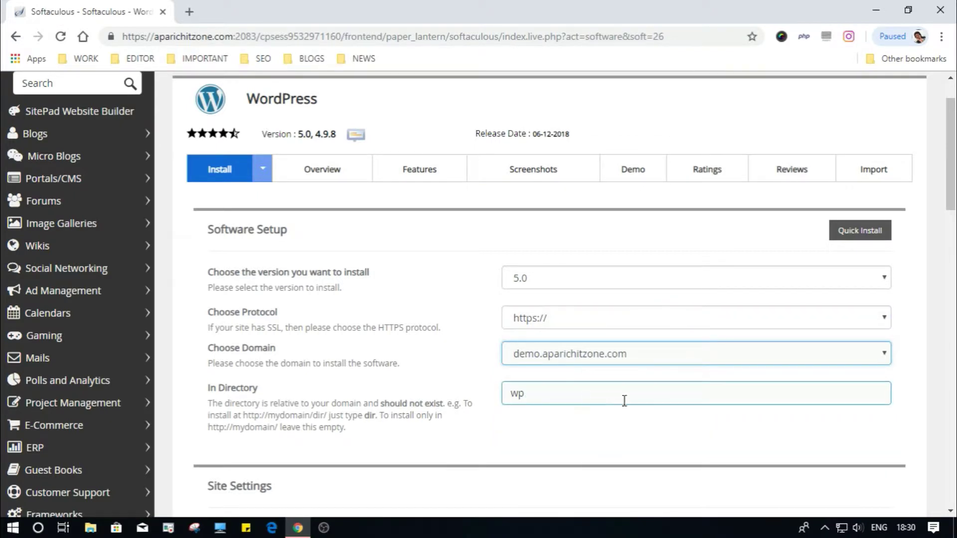
pyautogui.moveTo(624, 400); pyautogui.dragTo(479, 389)
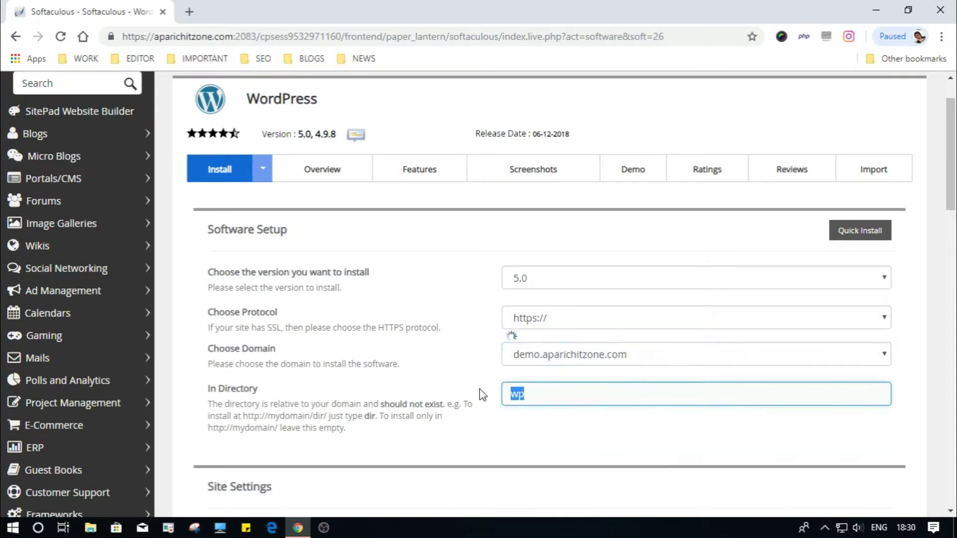
pyautogui.click(573, 317)
pyautogui.click(562, 337)
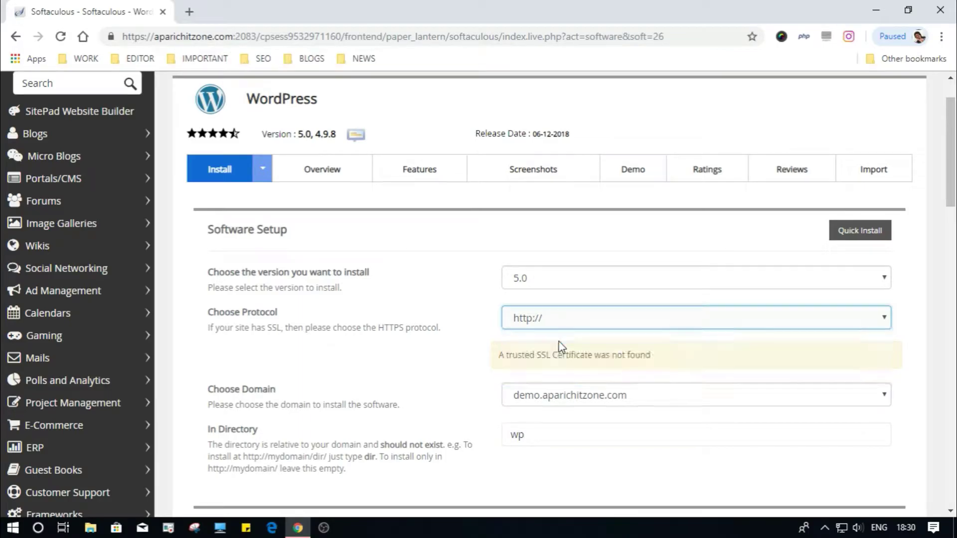
pyautogui.click(655, 396)
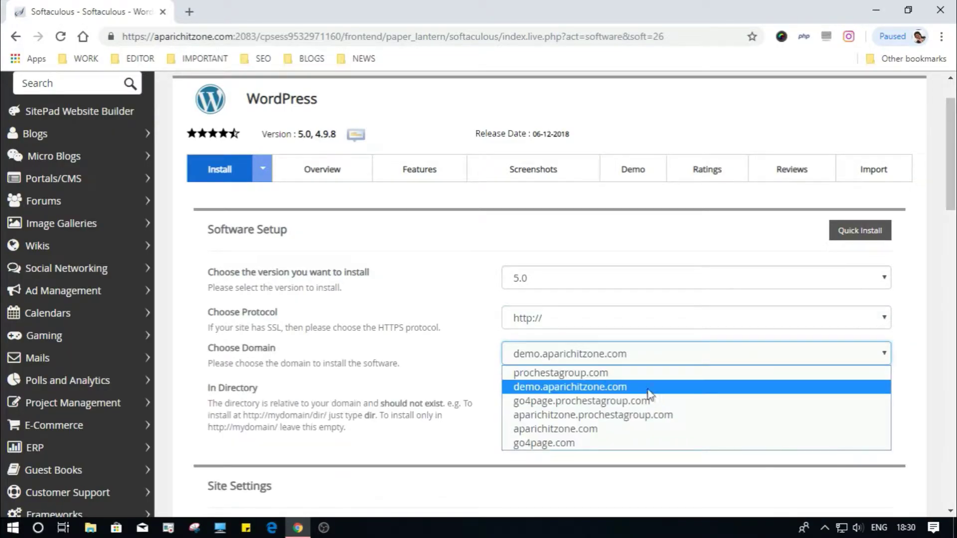
pyautogui.click(648, 390)
pyautogui.moveTo(643, 390); pyautogui.dragTo(474, 385)
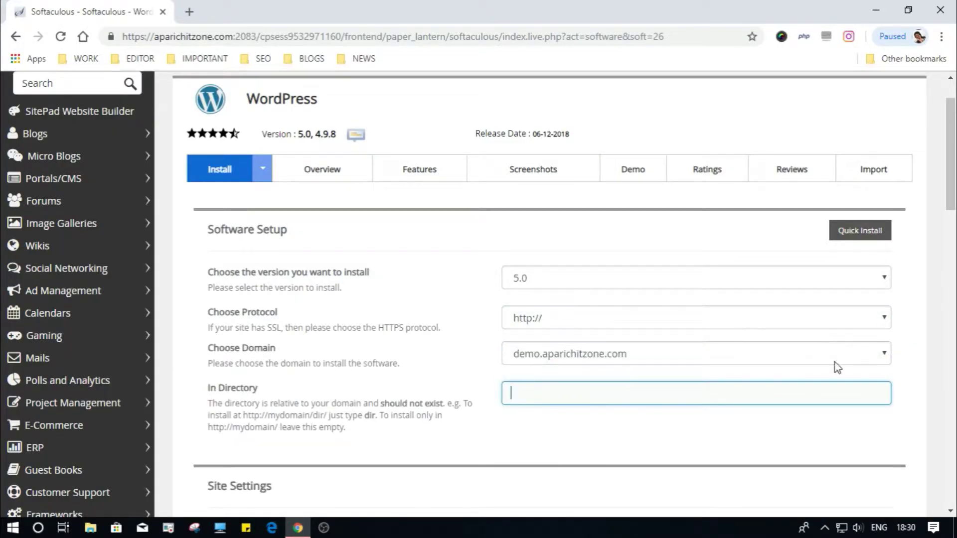
pyautogui.scroll(-6, 662, 222)
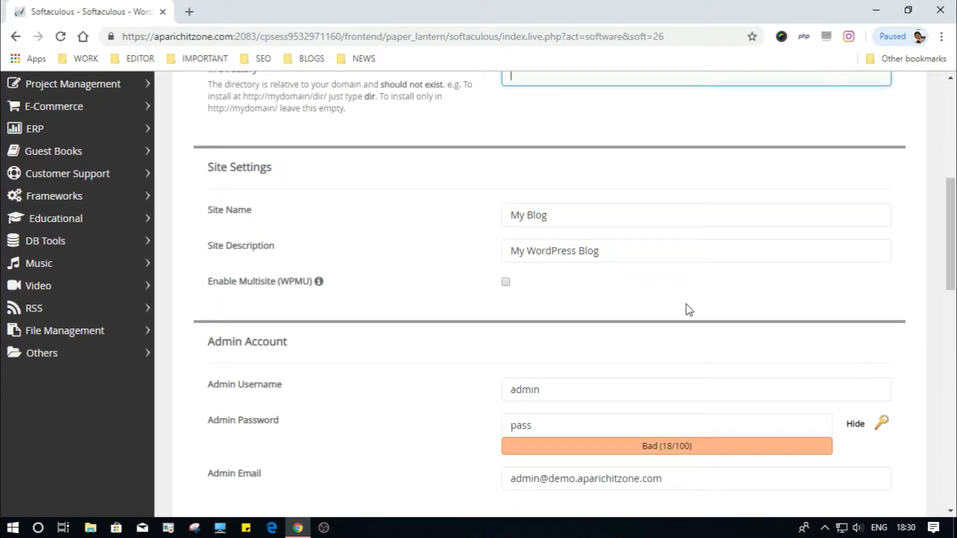
# Step: Replace the admin email field with the account owner's email address
pyautogui.scroll(-1, 689, 310)
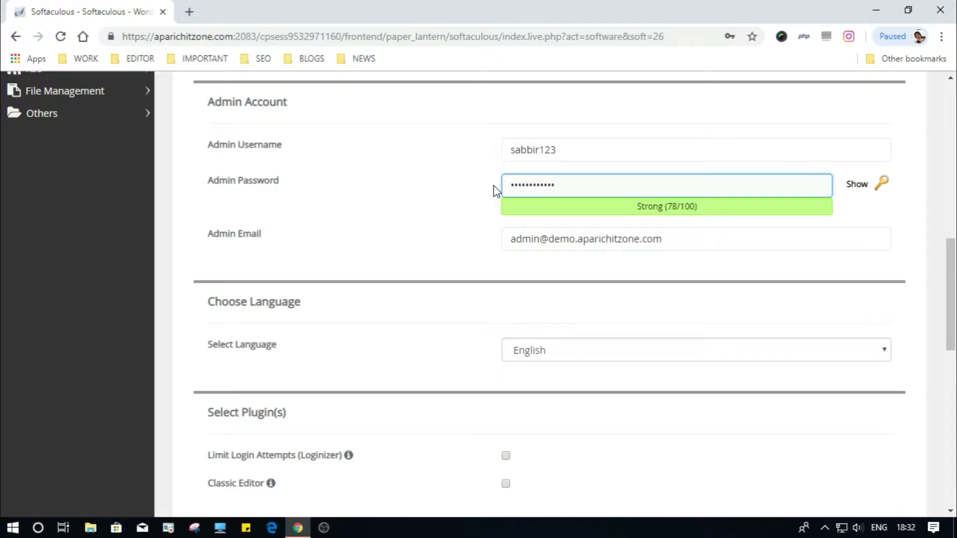
pyautogui.scroll(-2, 548, 209)
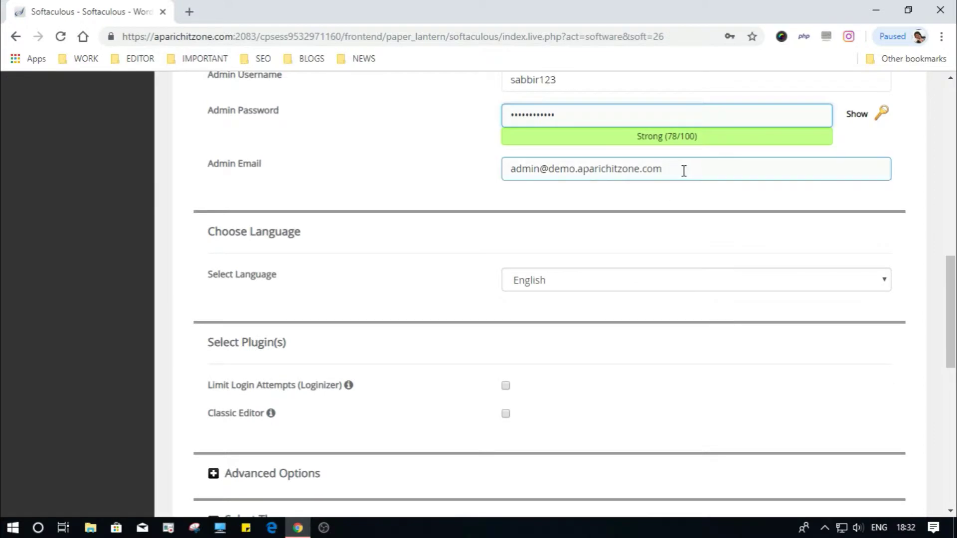
pyautogui.moveTo(684, 170); pyautogui.dragTo(494, 170)
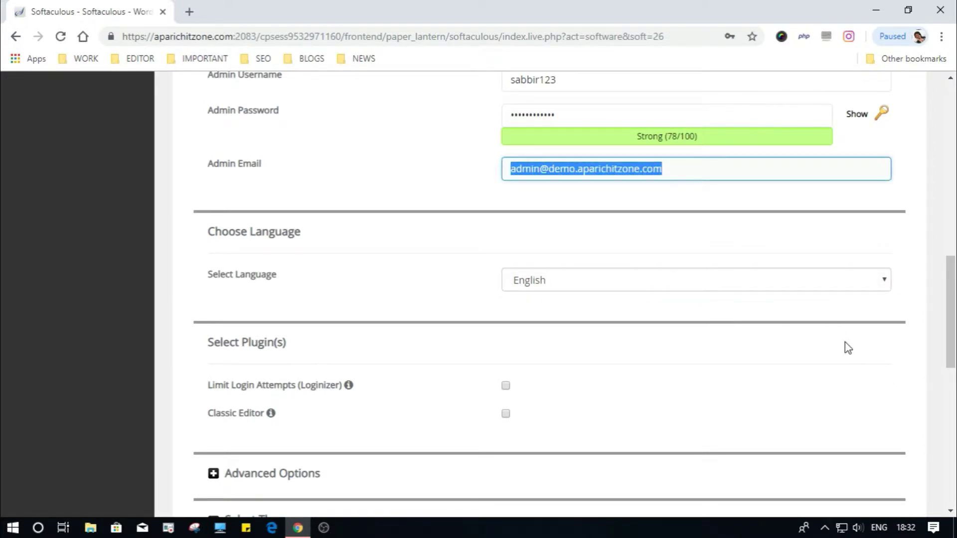
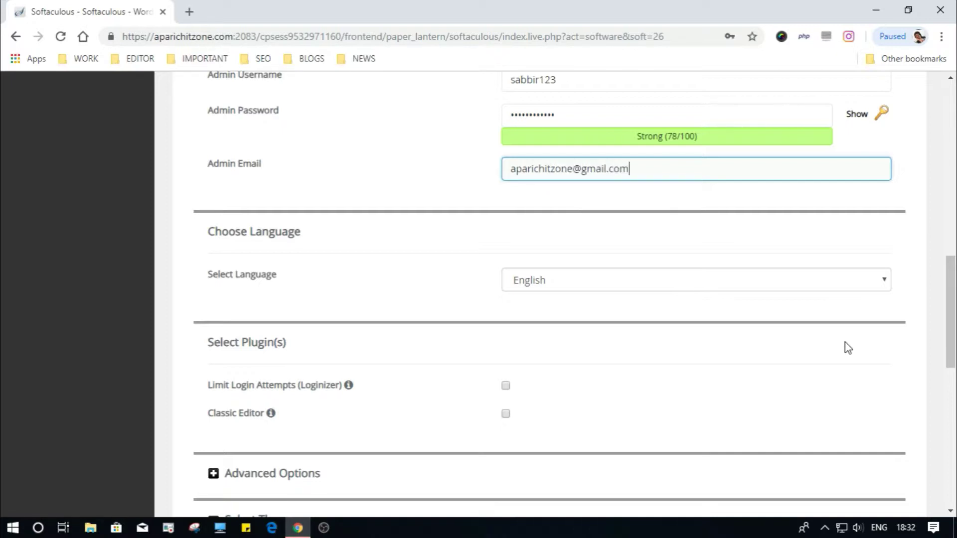
# Step: Check the installation language list, keeping English selected
pyautogui.click(687, 280)
pyautogui.moveTo(883, 88); pyautogui.dragTo(879, 16)
pyautogui.click(552, 11)
pyautogui.scroll(-10, 542, 383)
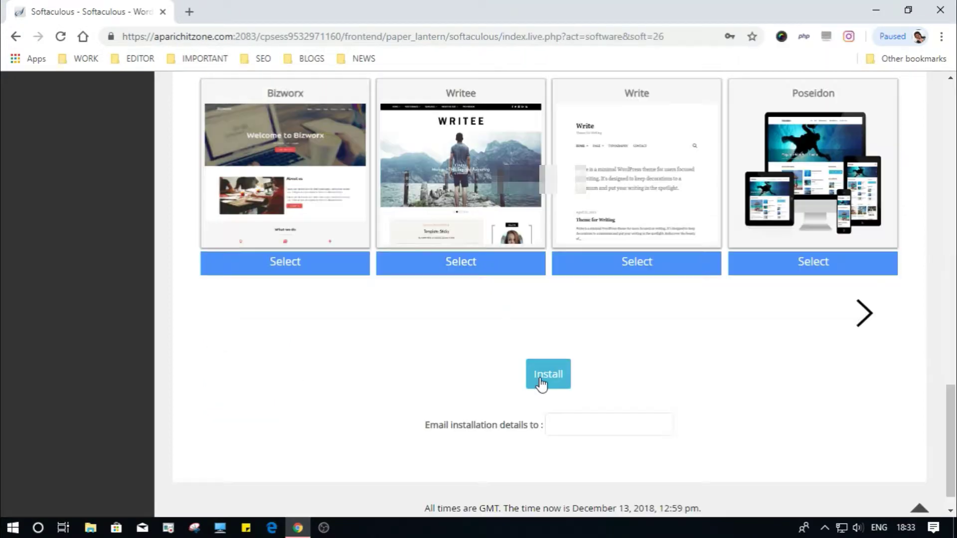
pyautogui.moveTo(950, 431); pyautogui.dragTo(952, 289)
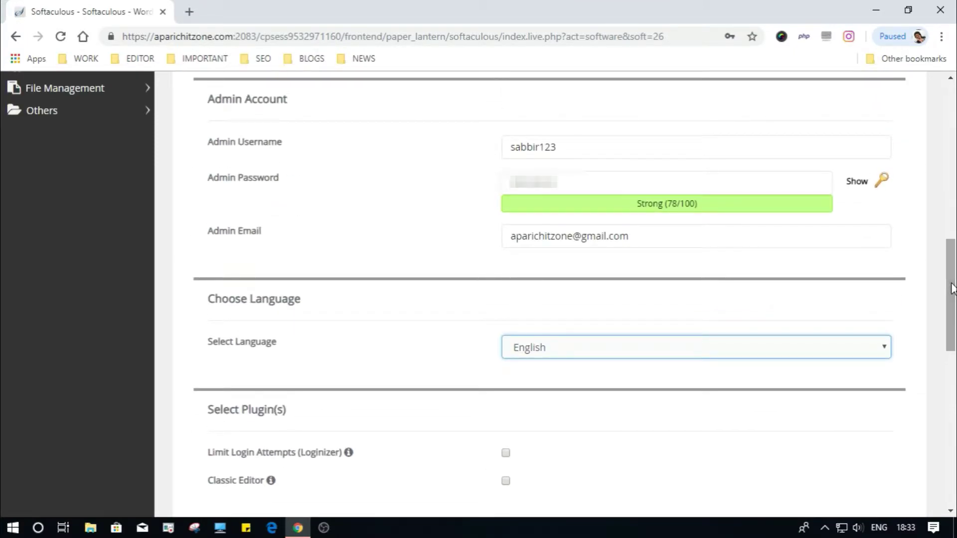
# Step: Reveal and re-mask the admin password to verify it, then scroll to the form's bottom
pyautogui.click(855, 182)
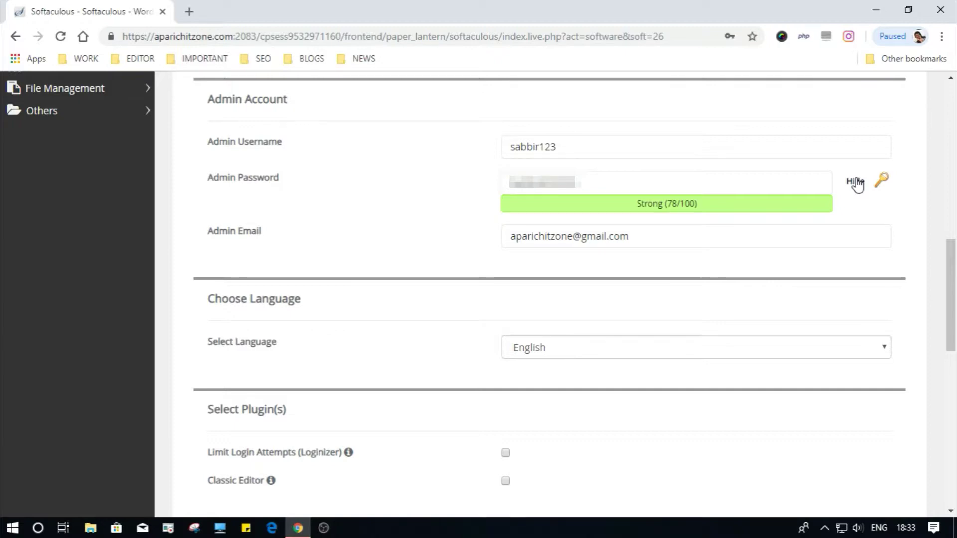
pyautogui.click(856, 182)
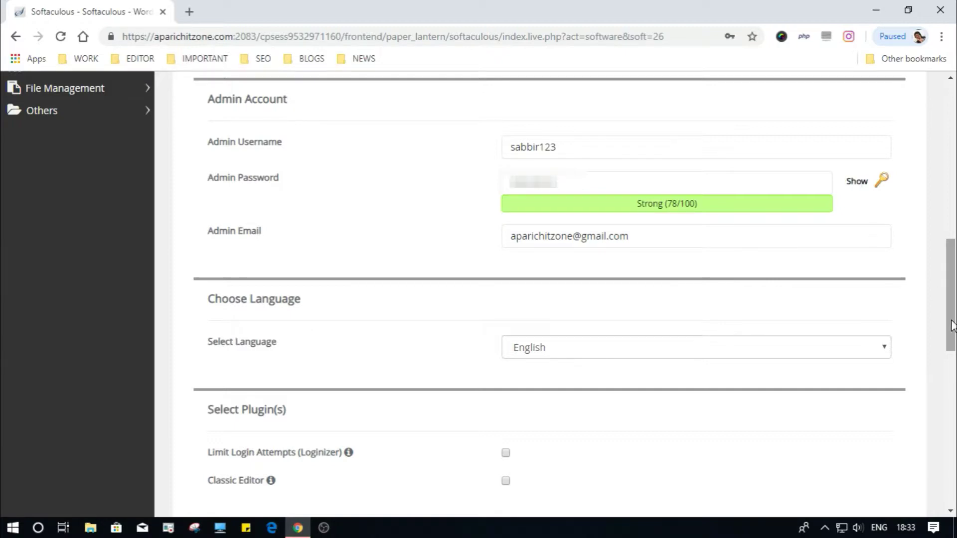
pyautogui.moveTo(949, 321); pyautogui.dragTo(954, 430)
pyautogui.scroll(-3, 470, 444)
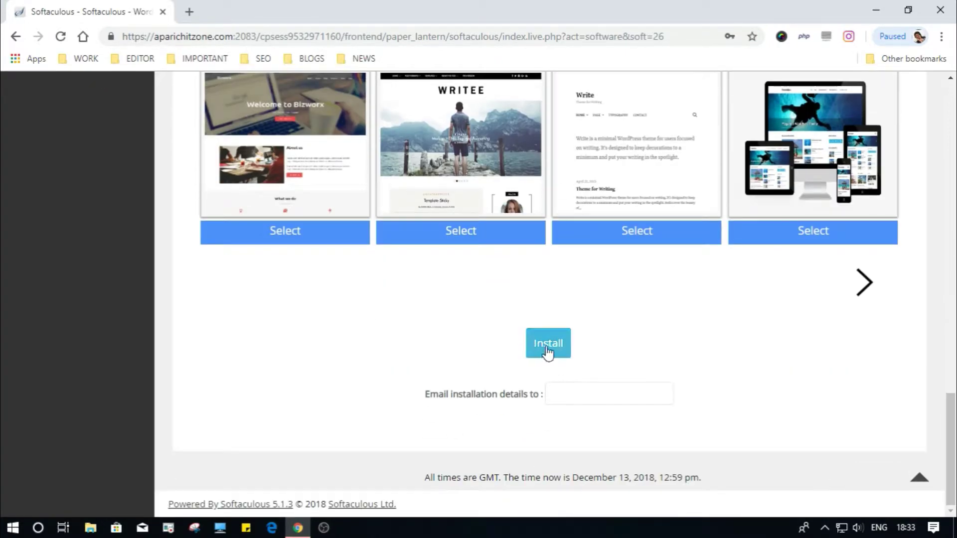
# Step: Run the WordPress install and scroll through the new blog's Hello world post
pyautogui.click(548, 344)
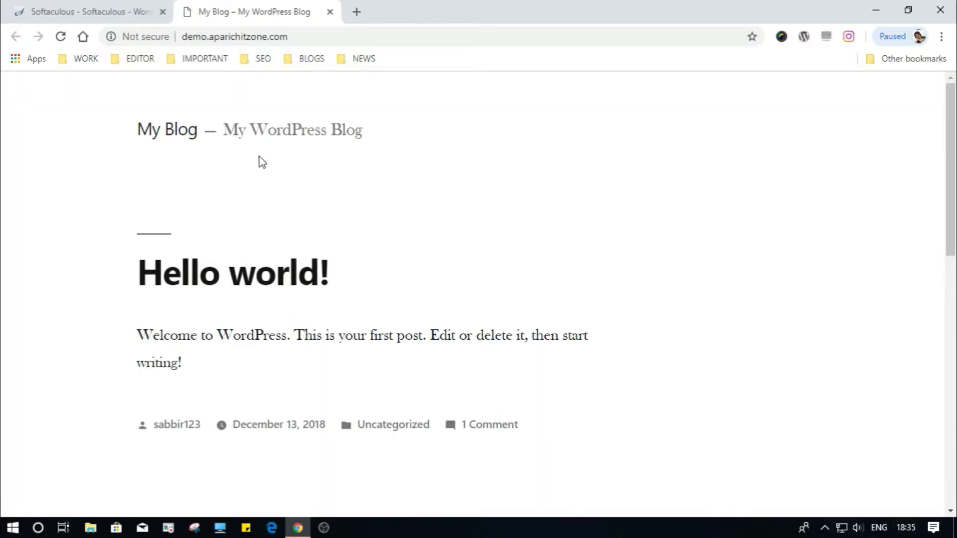
pyautogui.scroll(-8, 504, 219)
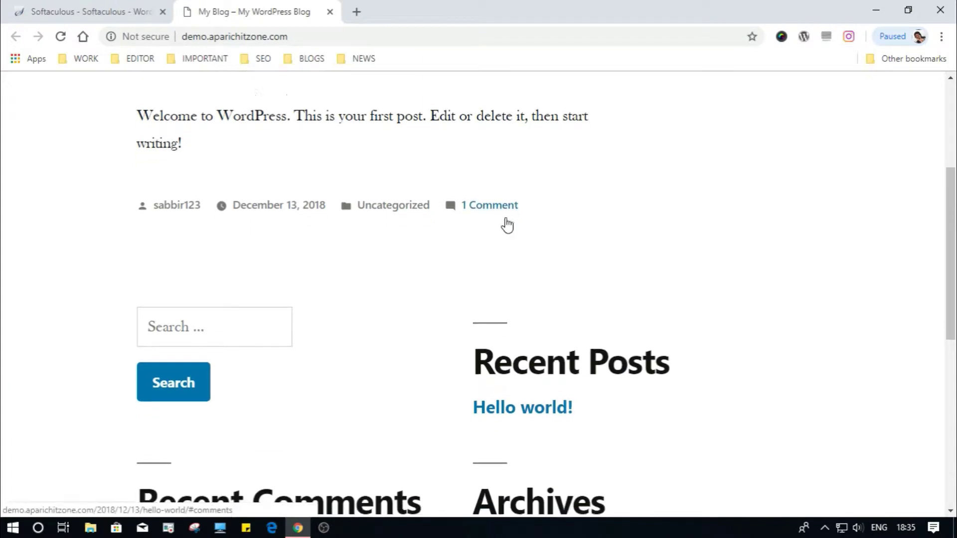
pyautogui.scroll(-4, 505, 219)
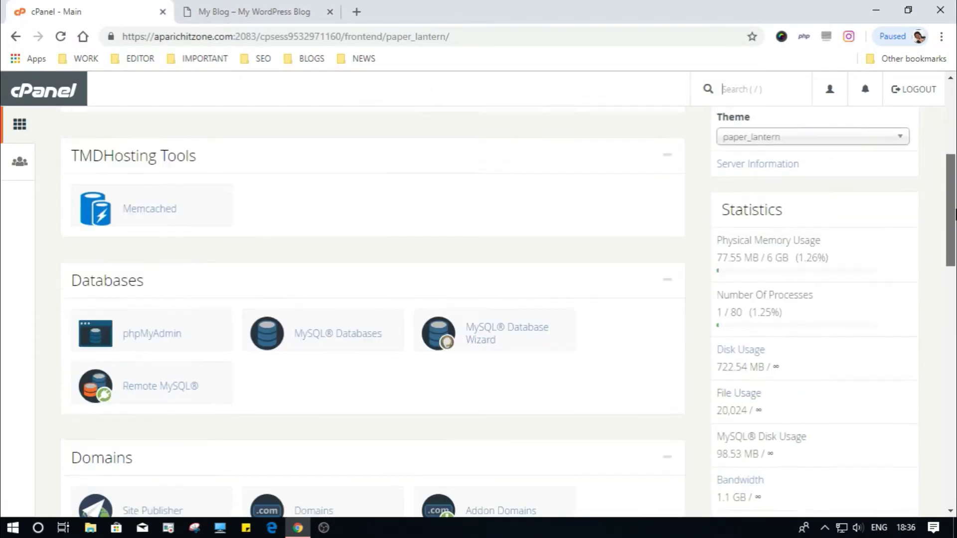
# Step: Open Let's Encrypt SSL under Security, then load demo.aparichitzone.com/wp-admin in the blog tab
pyautogui.scroll(-3, 478, 294)
pyautogui.moveTo(954, 269); pyautogui.dragTo(954, 361)
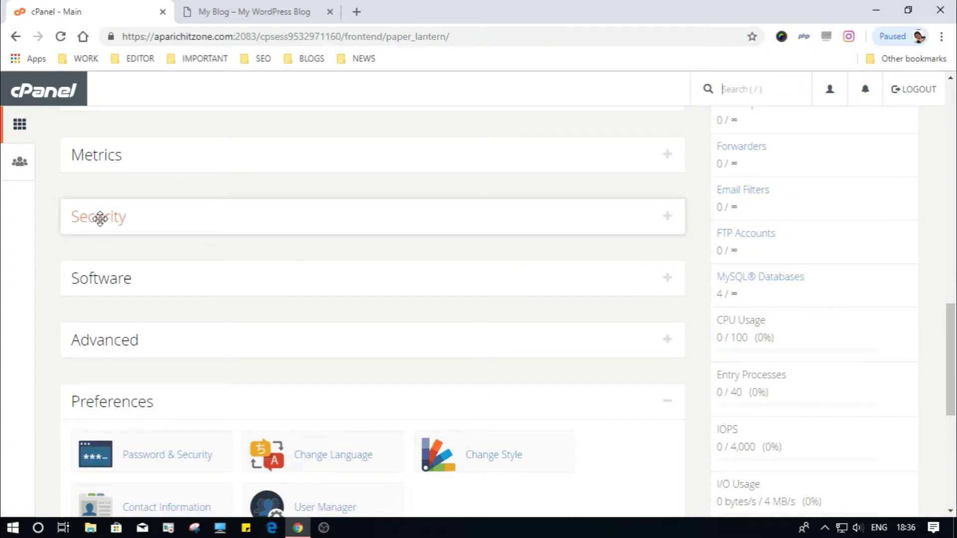
pyautogui.click(668, 217)
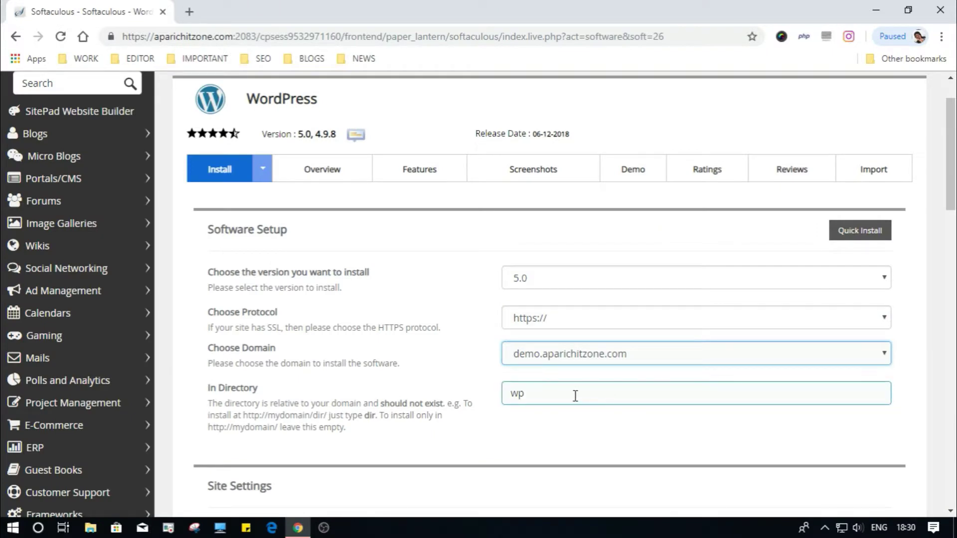
pyautogui.moveTo(572, 395); pyautogui.dragTo(479, 395)
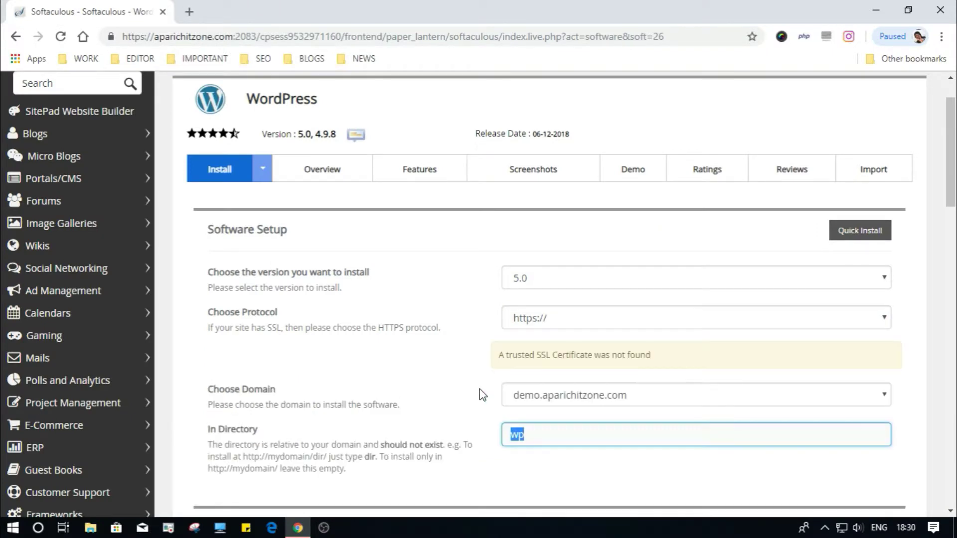
pyautogui.click(573, 318)
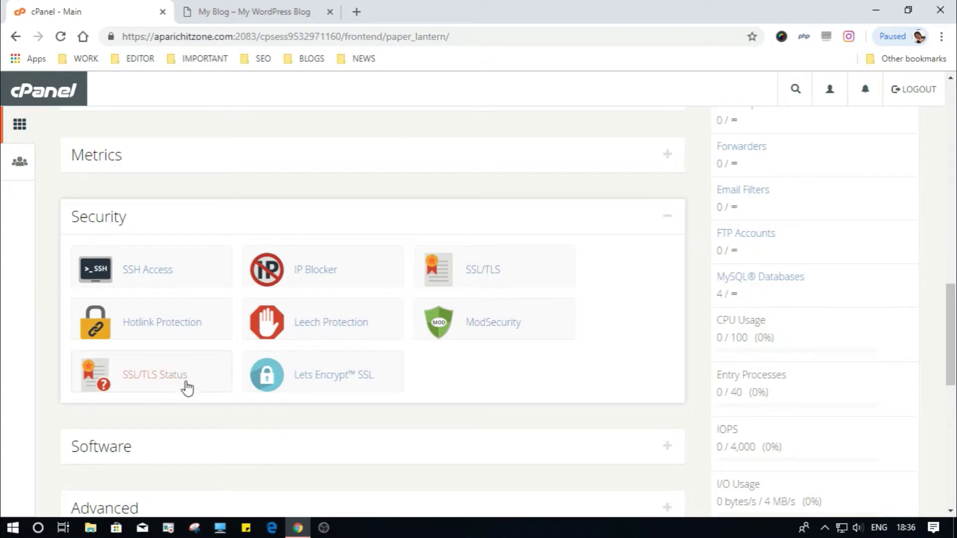
pyautogui.click(312, 377)
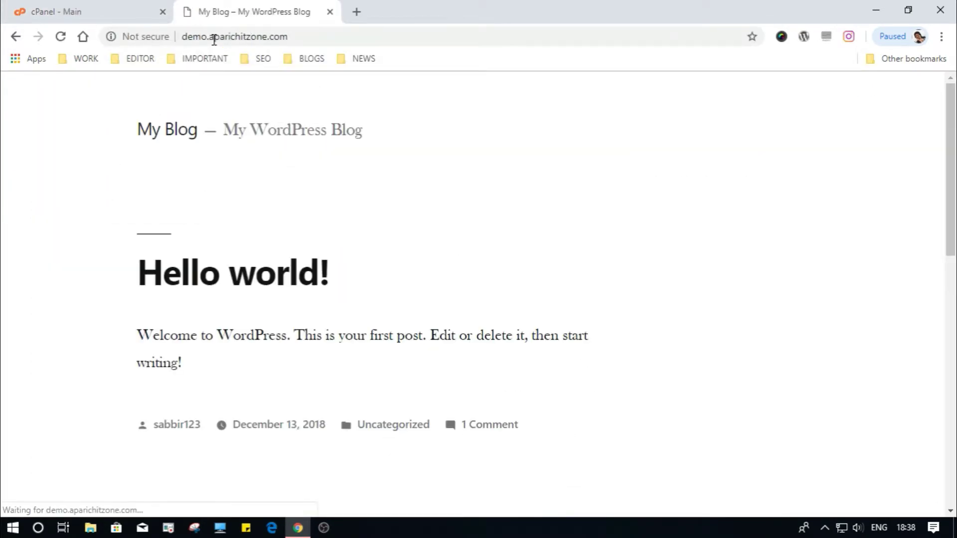
pyautogui.write('/wp-admin')
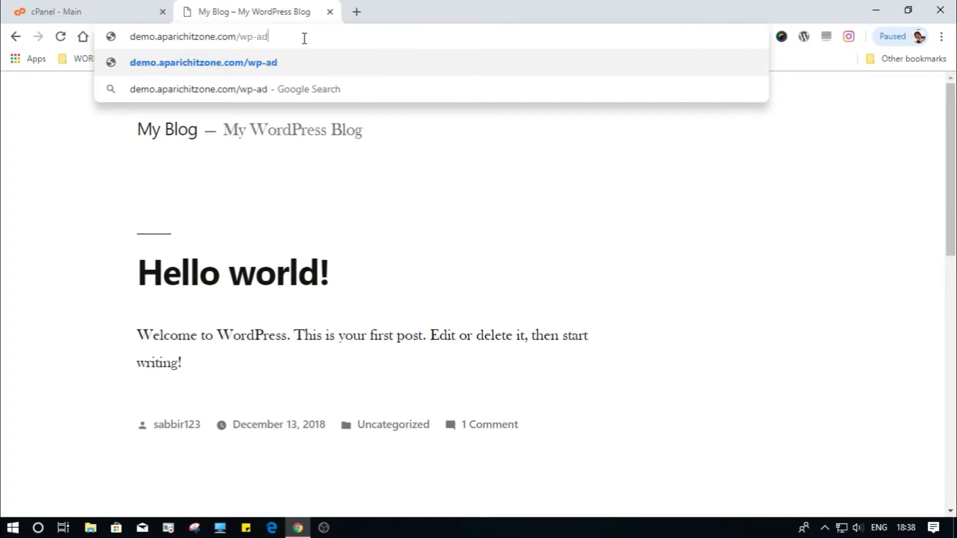
pyautogui.press('Return')
# Step: Log in with the admin username and dismiss the welcome panel and privacy notice
pyautogui.write('sabb')
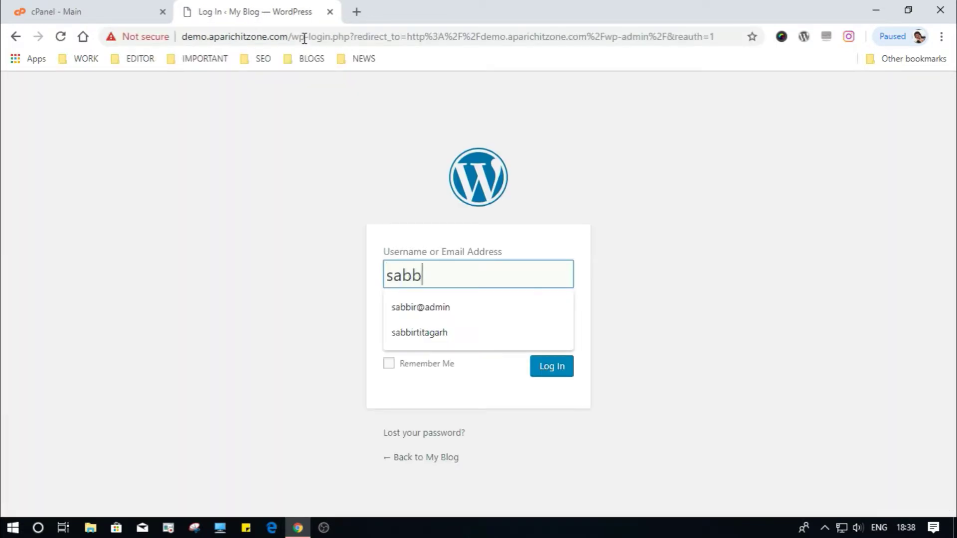
pyautogui.write('ir123')
pyautogui.press('Tab')
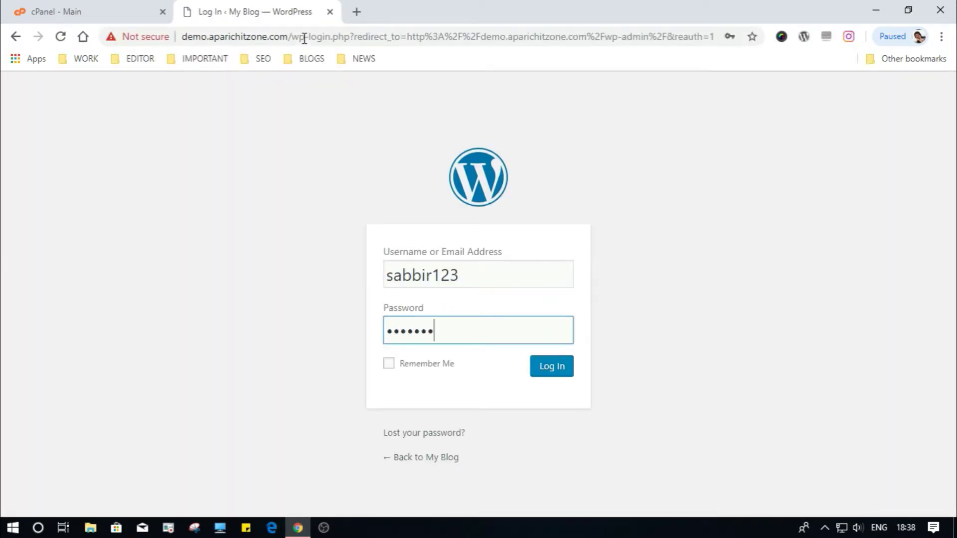
pyautogui.press('Return')
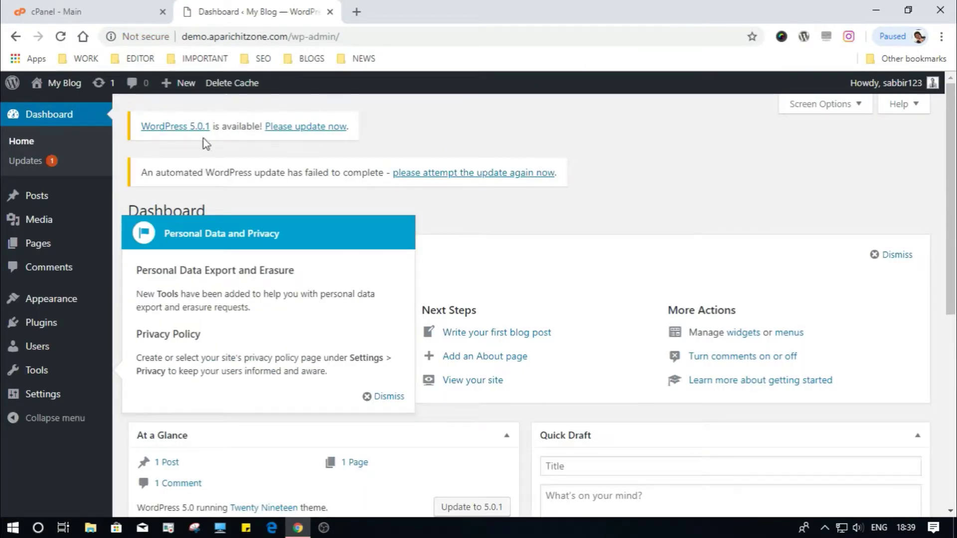
pyautogui.click(893, 257)
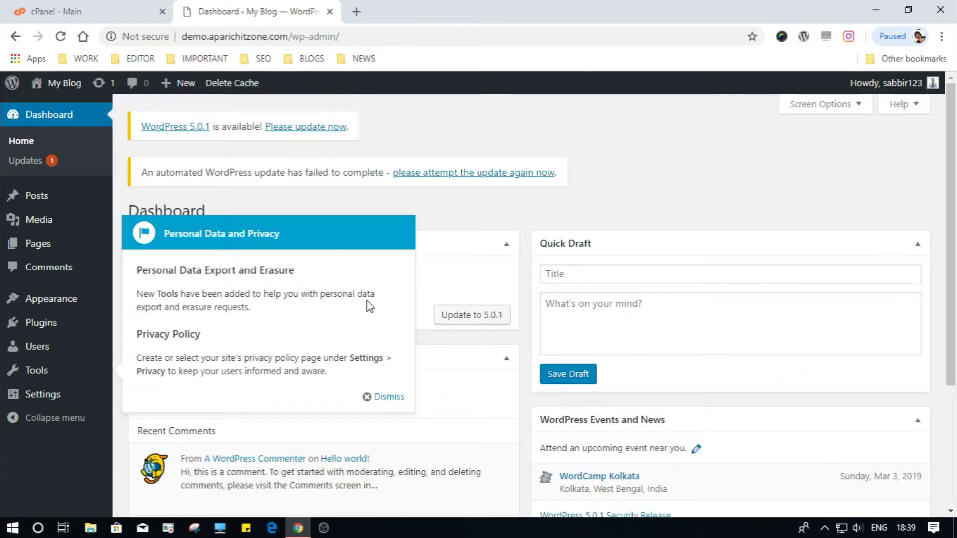
pyautogui.click(383, 396)
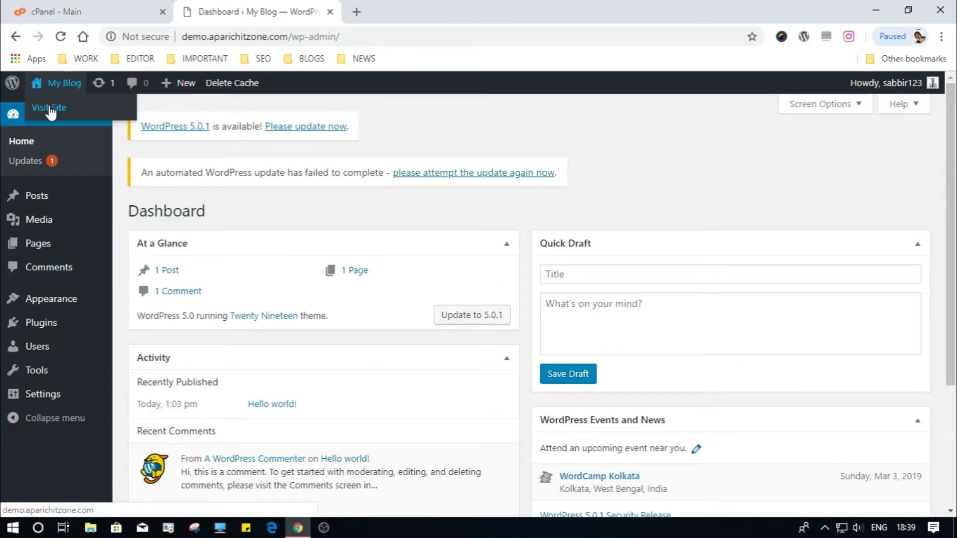
# Step: Preview the live site in a new tab, then return to the Dashboard tab
pyautogui.middleClick(70, 119)
pyautogui.click(469, 11)
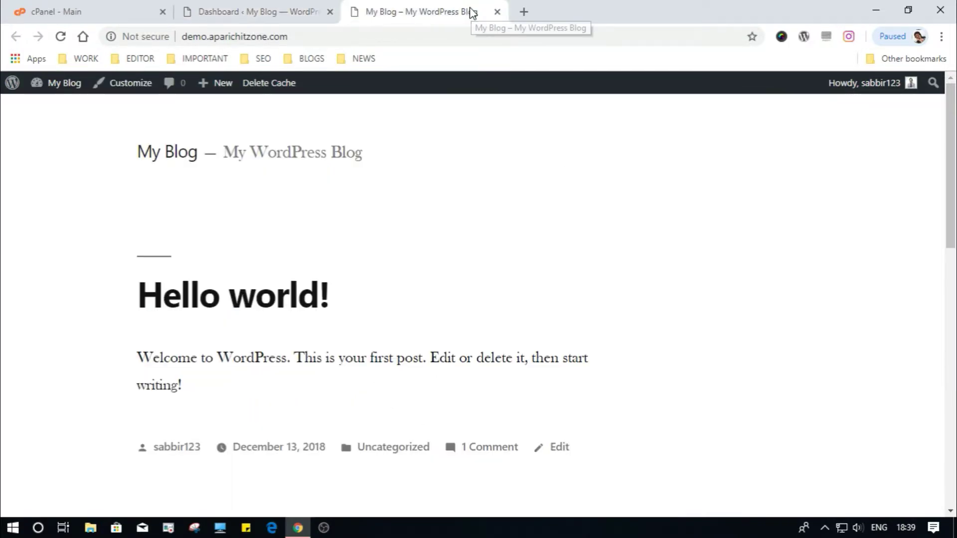
pyautogui.scroll(-15, 393, 277)
pyautogui.scroll(5, 394, 278)
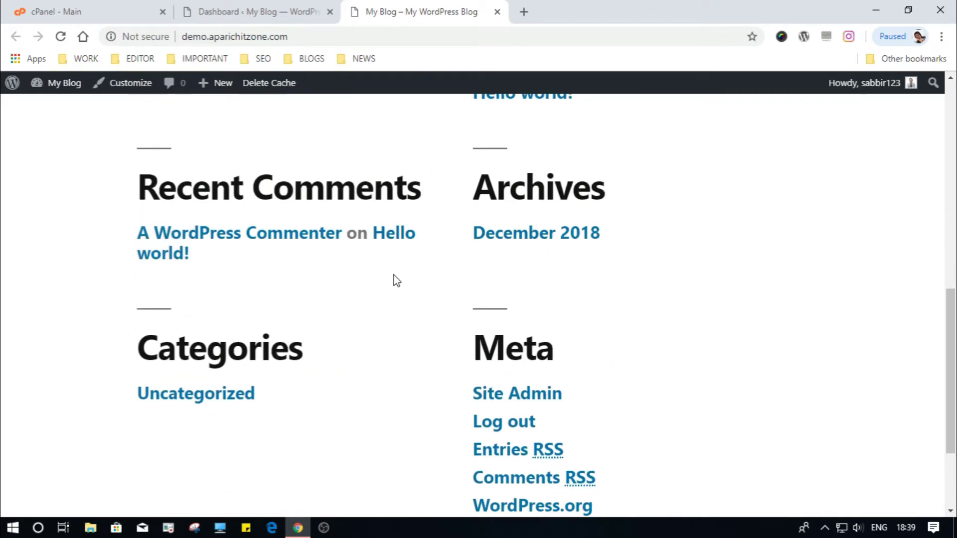
pyautogui.click(254, 11)
# Step: Install OceanWP from Add New's Popular themes and activate it
pyautogui.moveTo(58, 302)
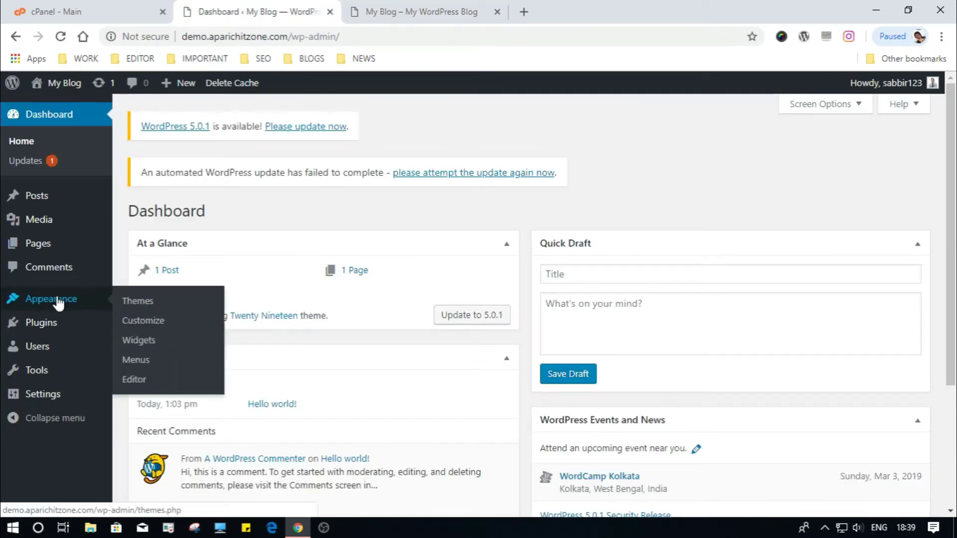
pyautogui.click(138, 305)
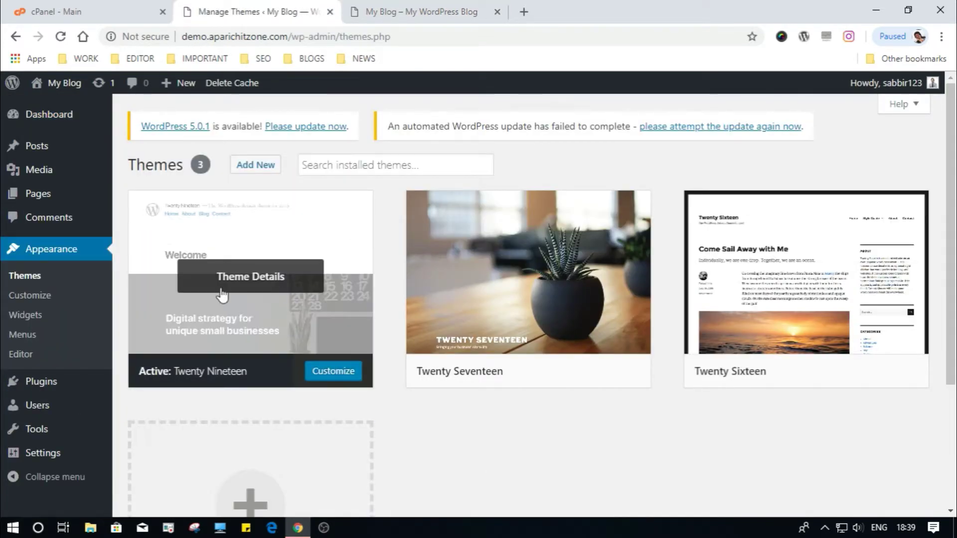
pyautogui.scroll(-4, 952, 366)
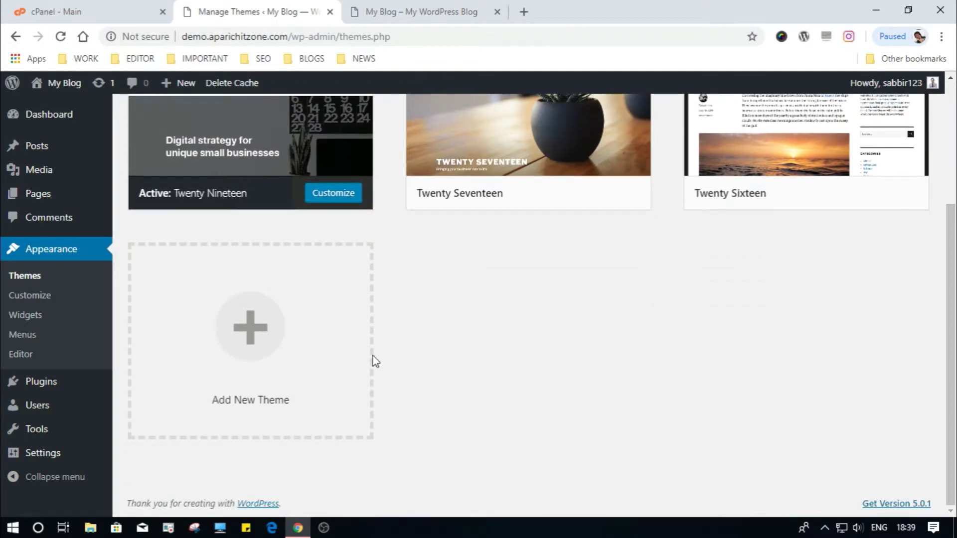
pyautogui.click(259, 336)
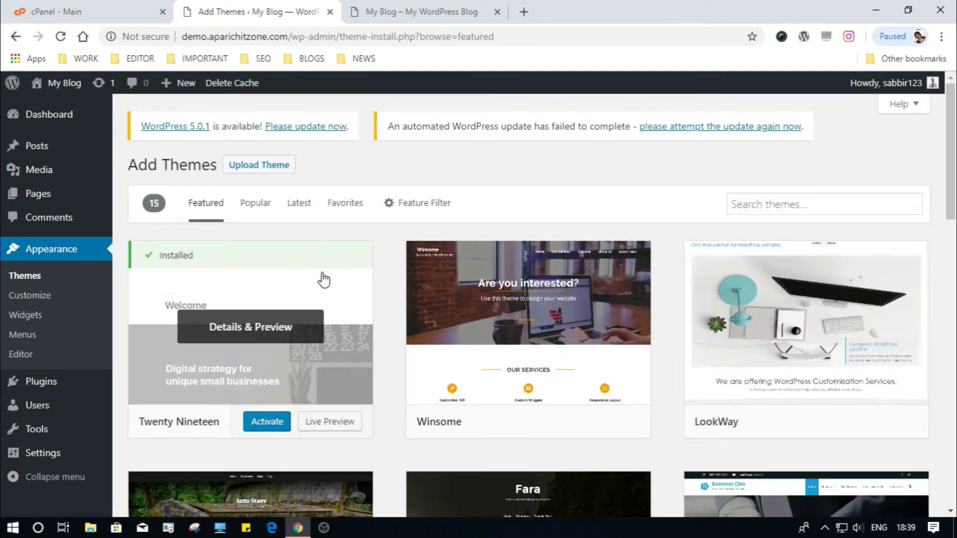
pyautogui.click(257, 205)
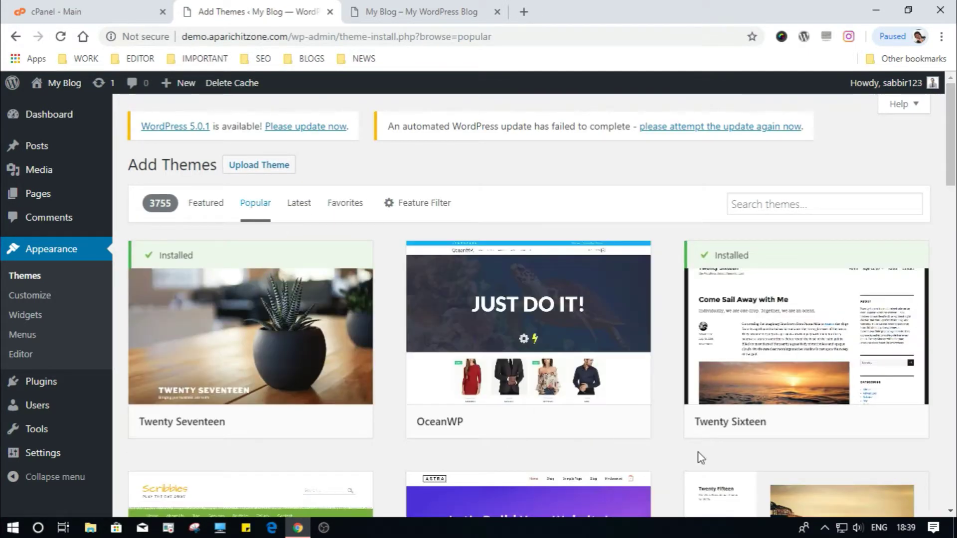
pyautogui.click(565, 421)
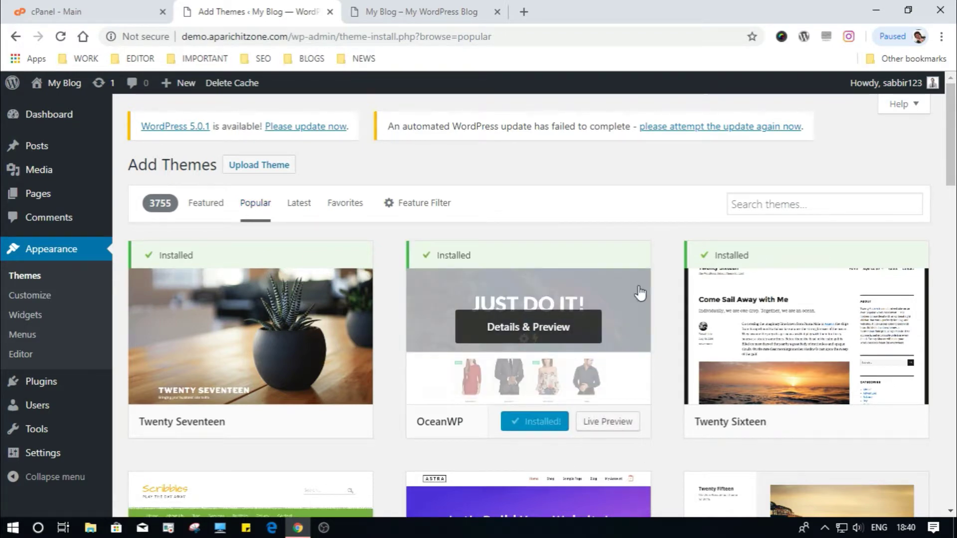
pyautogui.click(546, 428)
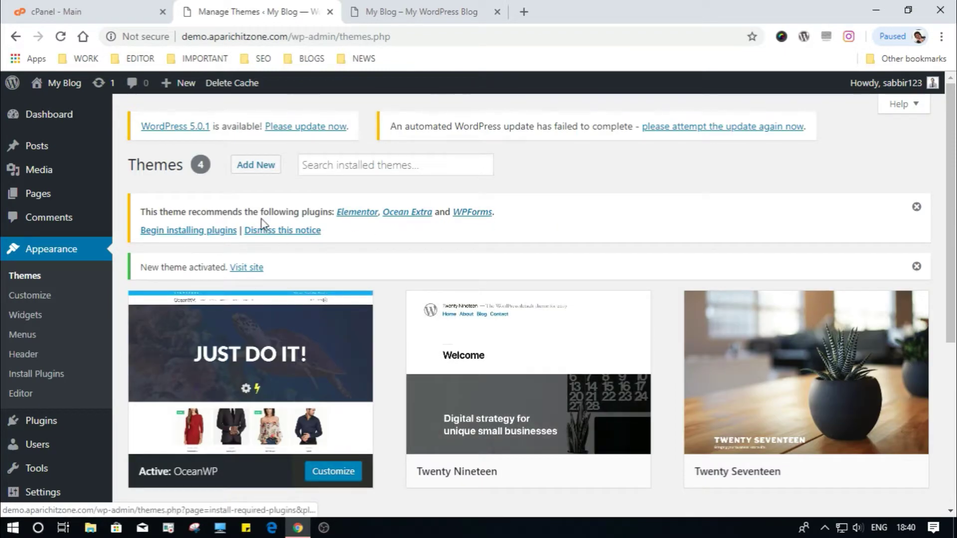
# Step: Bulk-install Elementor, Ocean Extra and WPForms, then switch to the blog's front-page tab
pyautogui.click(209, 234)
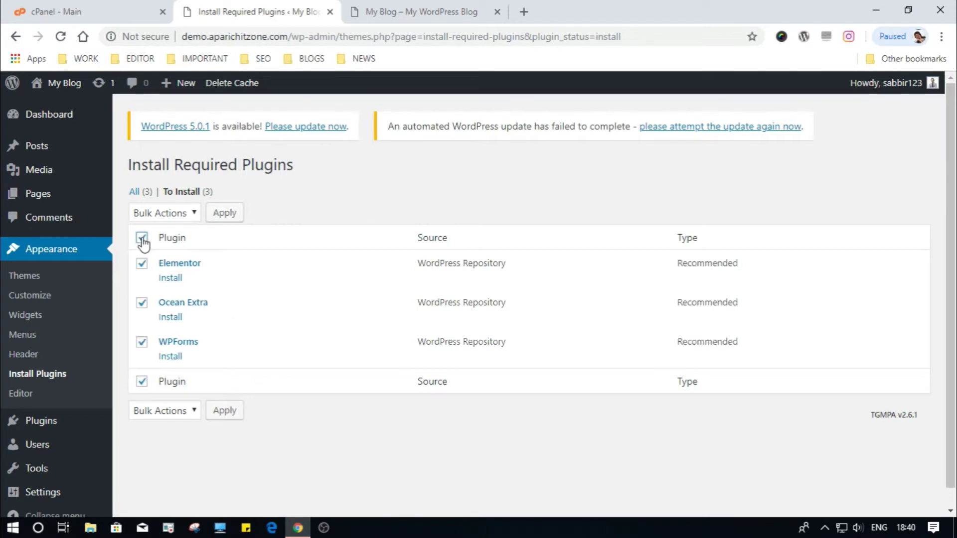
pyautogui.click(192, 213)
pyautogui.click(163, 244)
pyautogui.click(224, 213)
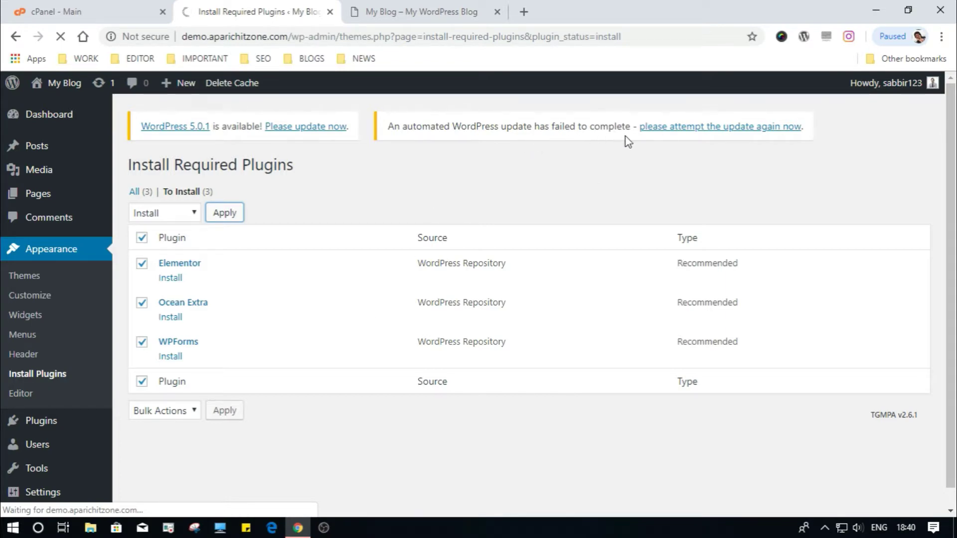
pyautogui.click(448, 11)
# Step: Reload the My Blog front page to show it in the OceanWP layout, back at the top
pyautogui.moveTo(77, 82)
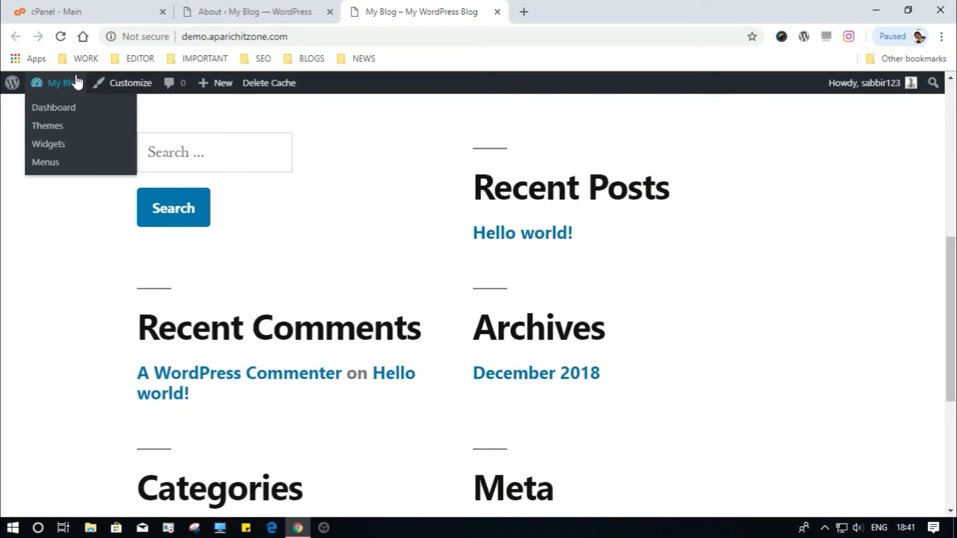
pyautogui.click(60, 37)
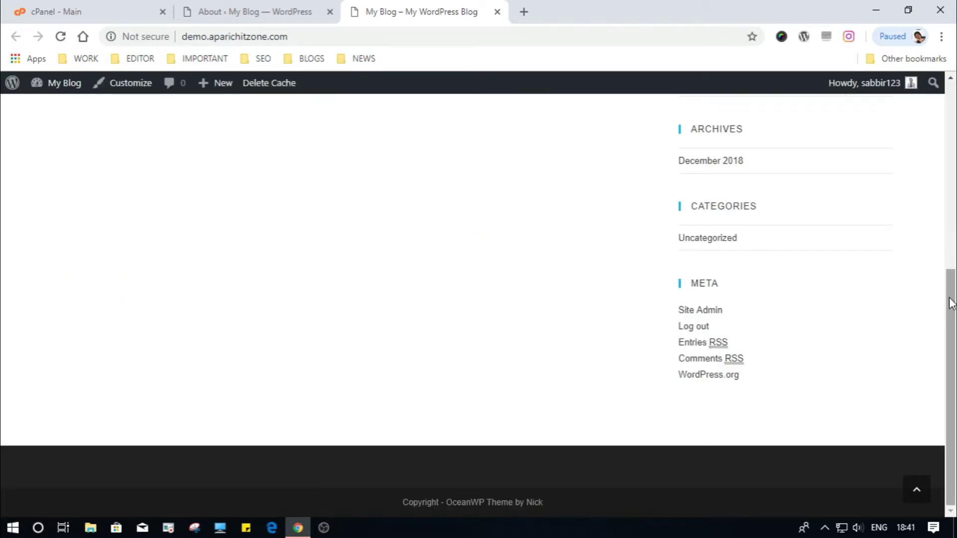
pyautogui.moveTo(952, 307); pyautogui.dragTo(947, 123)
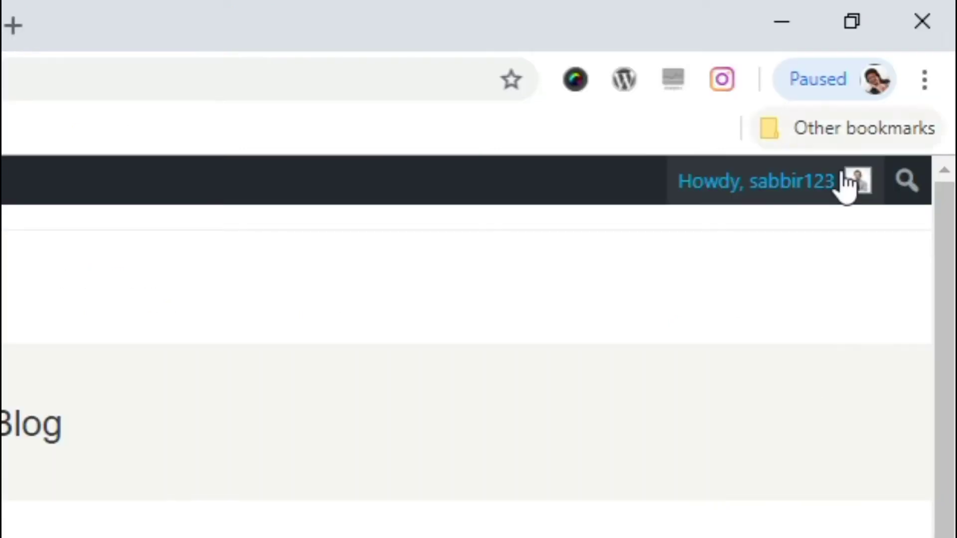
# Step: Open the admin profile and choose the Sunrise admin colour scheme
pyautogui.moveTo(906, 84)
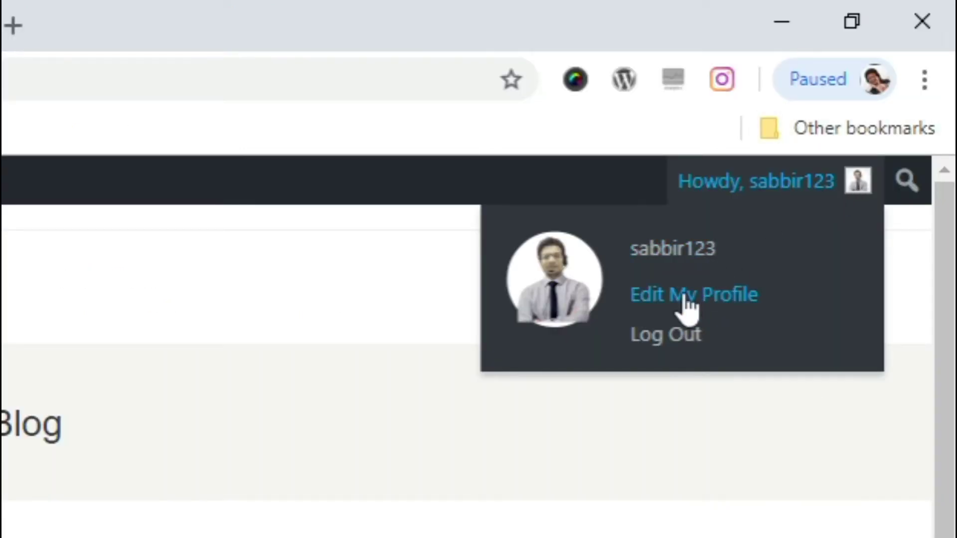
pyautogui.click(688, 298)
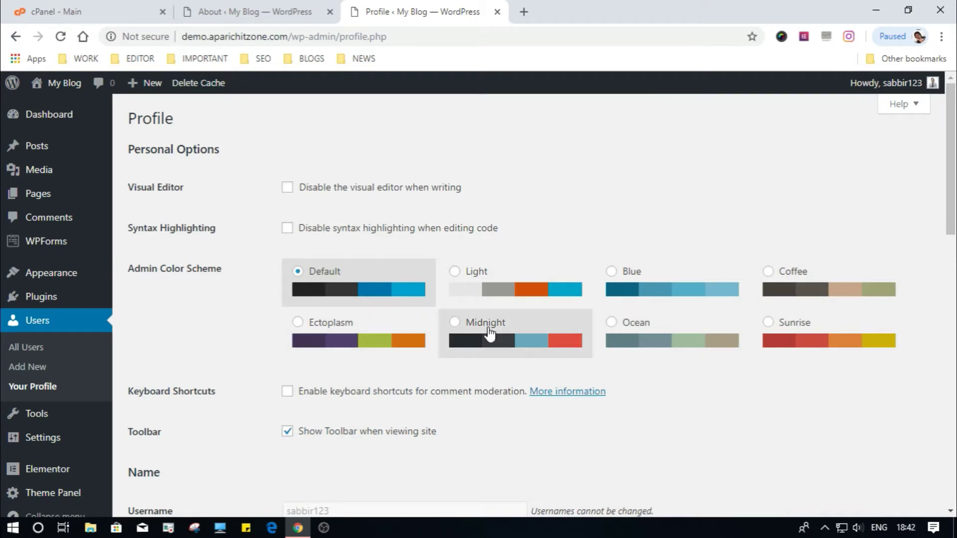
pyautogui.click(767, 323)
pyautogui.moveTo(953, 180); pyautogui.dragTo(954, 307)
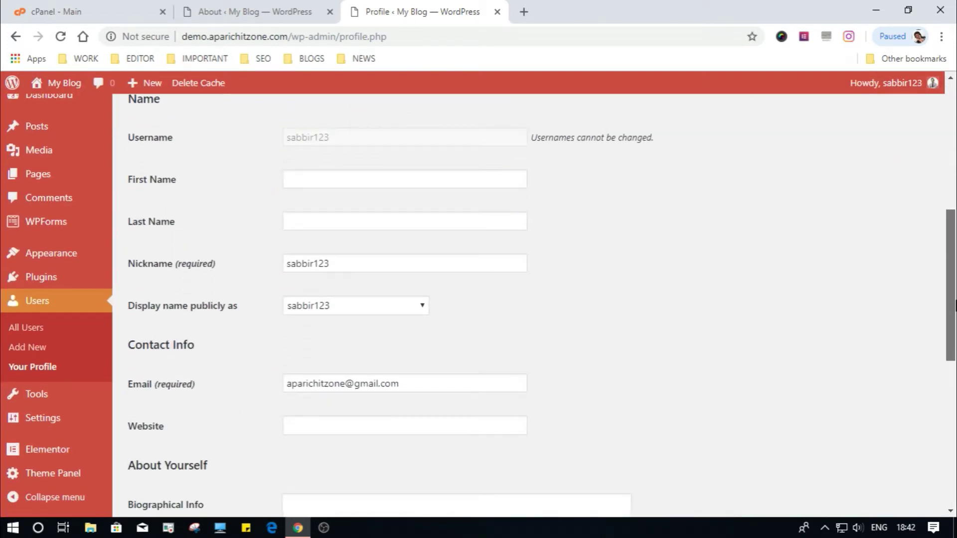
# Step: Fill in first and last name, nickname aparichitzone, and display name aparichit zone
pyautogui.click(453, 265)
pyautogui.doubleClick(454, 265)
pyautogui.click(335, 173)
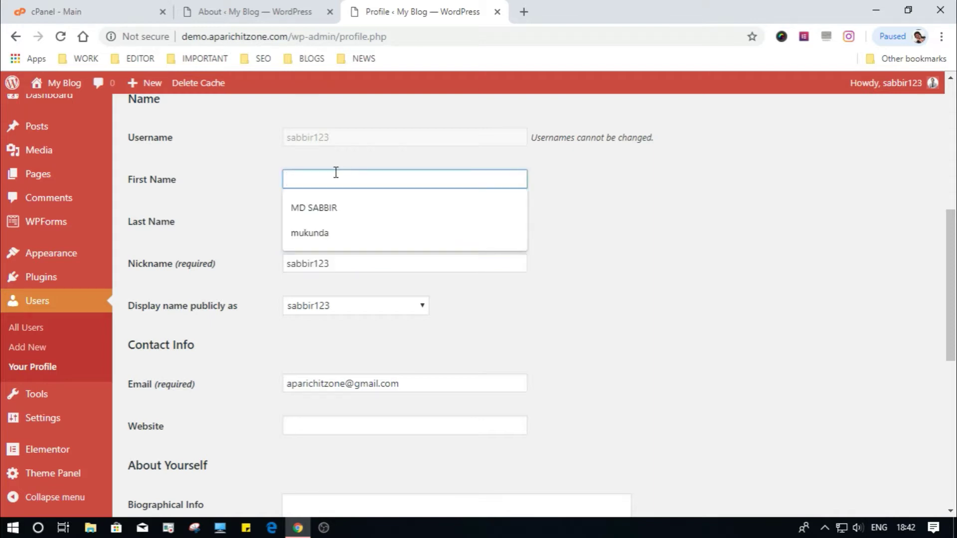
pyautogui.write('sa')
pyautogui.moveTo(336, 174); pyautogui.dragTo(237, 182)
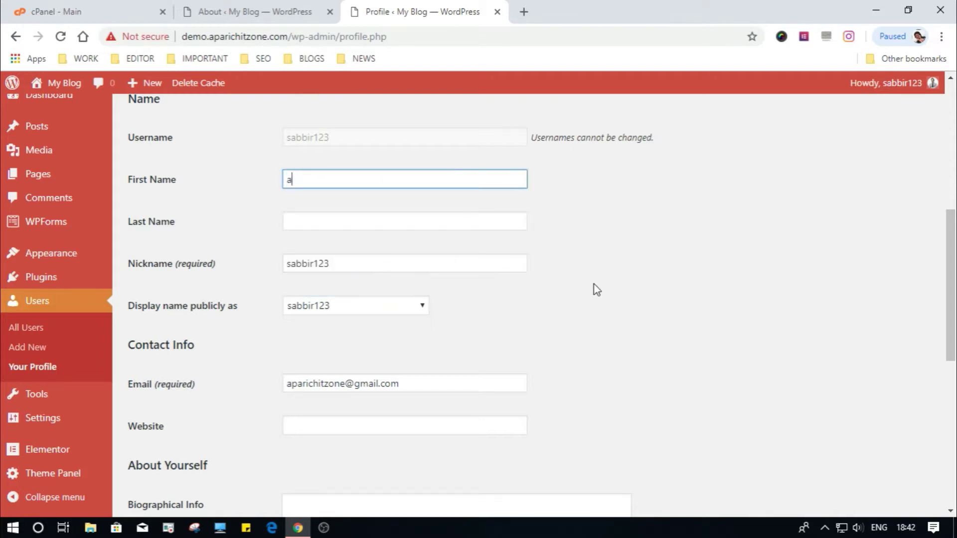
pyautogui.press('Tab')
pyautogui.press('Tab')
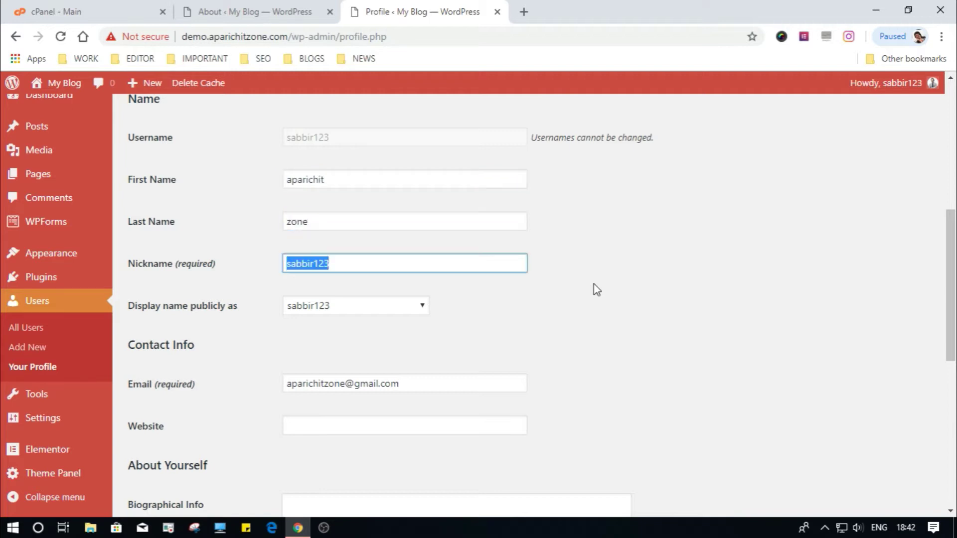
pyautogui.write('aparichitzone')
pyautogui.press('Tab')
pyautogui.press('Down')
pyautogui.press('Down')
pyautogui.press('Down')
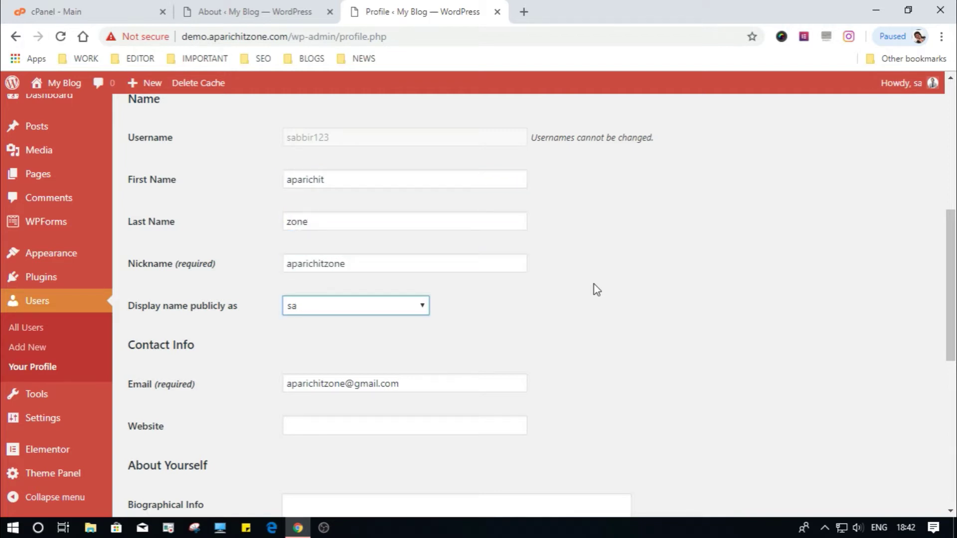
# Step: Save the profile changes with Update Profile
pyautogui.scroll(-1, 642, 327)
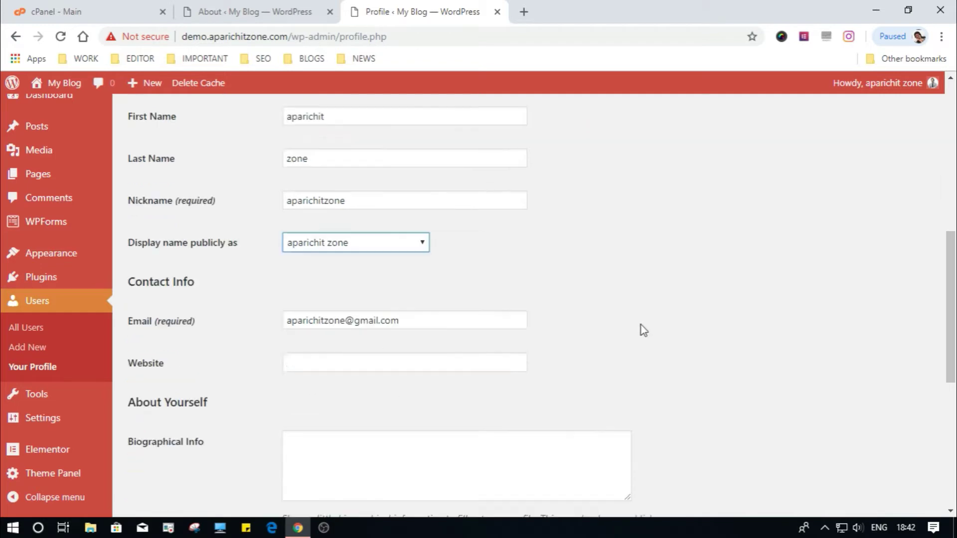
pyautogui.scroll(2, 641, 326)
pyautogui.moveTo(948, 241); pyautogui.dragTo(955, 389)
pyautogui.scroll(-2, 641, 389)
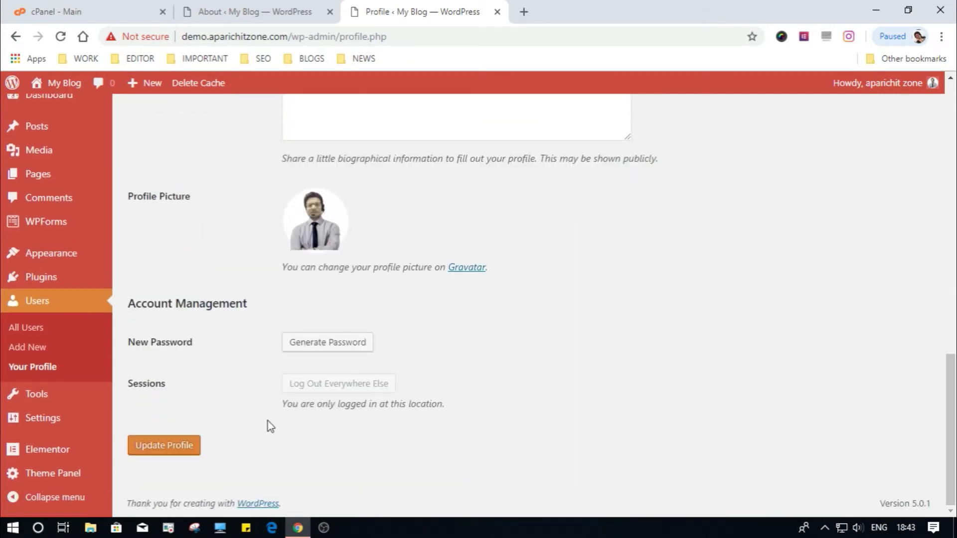
pyautogui.click(169, 449)
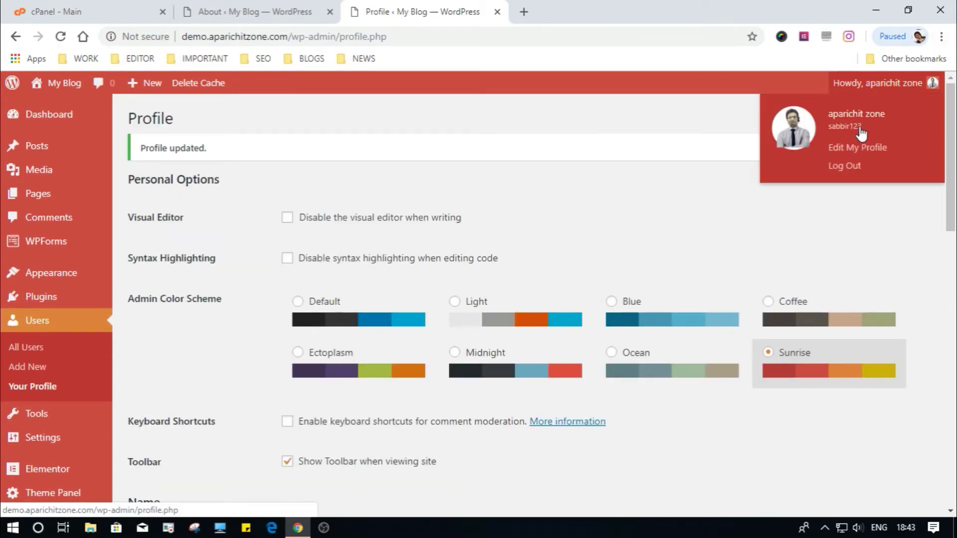
pyautogui.click(255, 12)
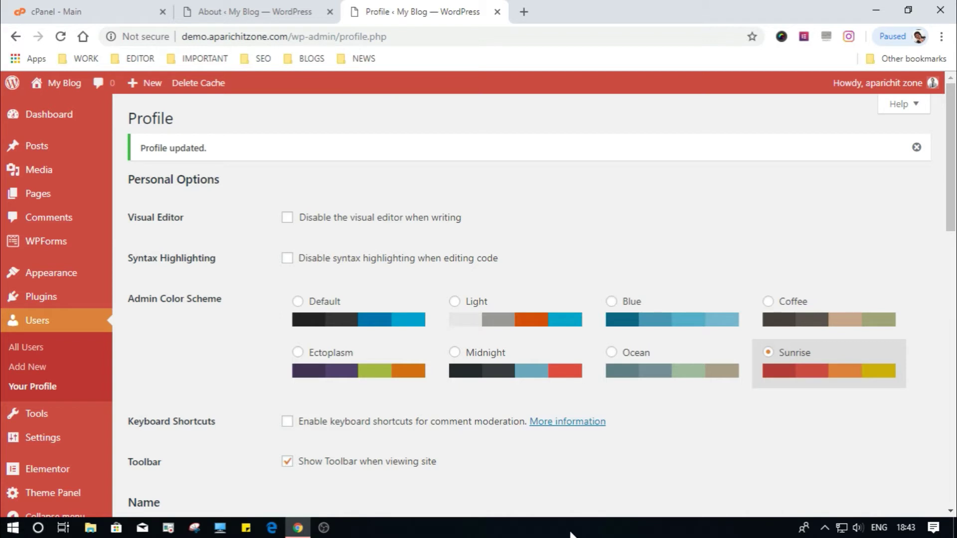
pyautogui.click(571, 533)
# Step: Open the Hello world! post from All Posts in the editor and dismiss the welcome tip
pyautogui.moveTo(31, 145)
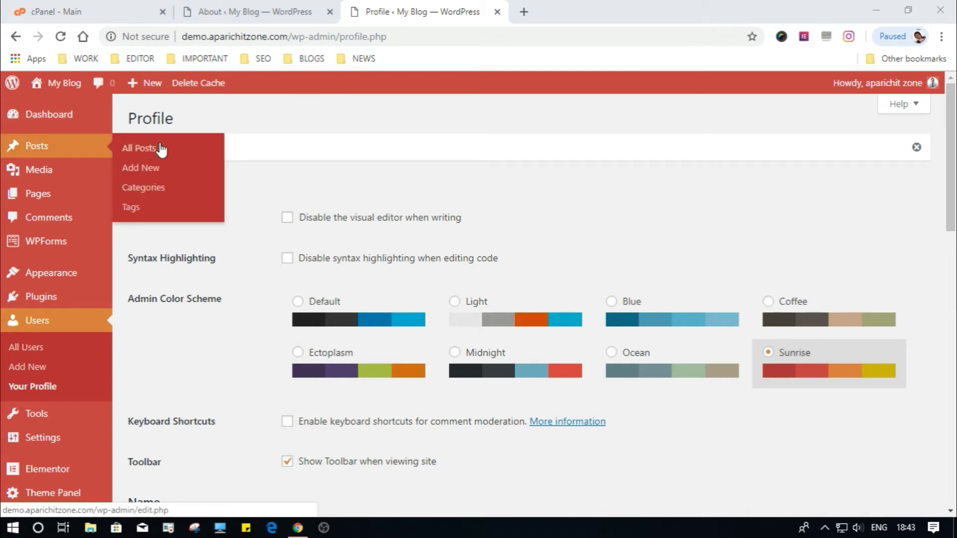
pyautogui.click(145, 150)
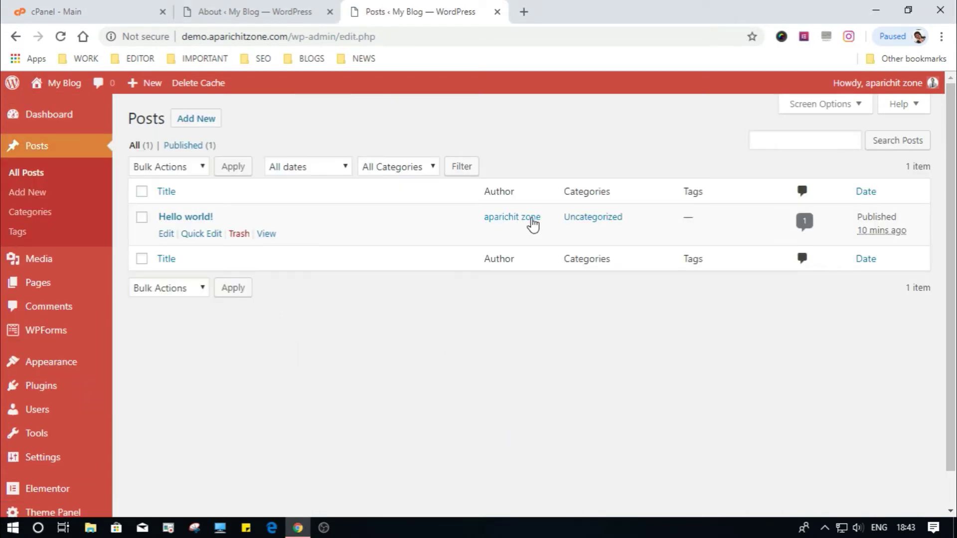
pyautogui.click(193, 218)
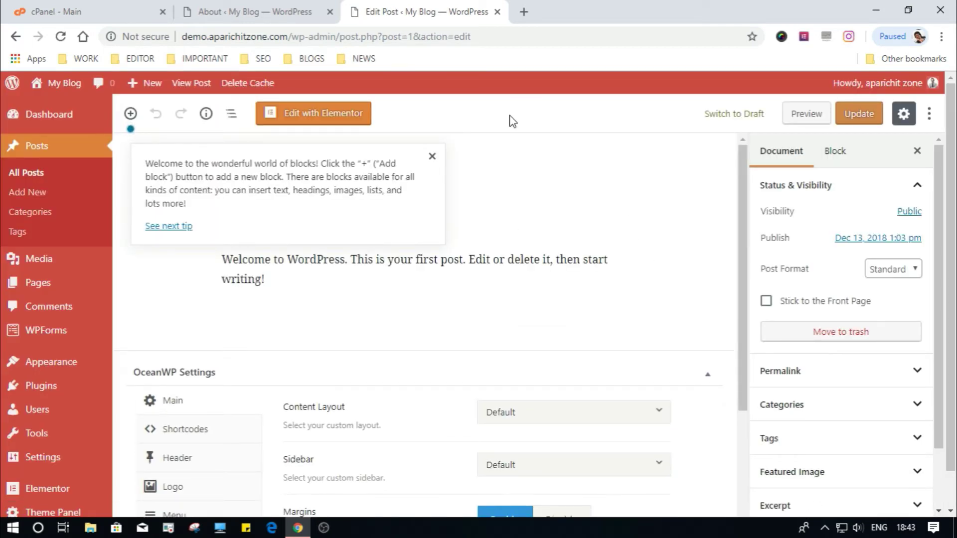
pyautogui.click(432, 156)
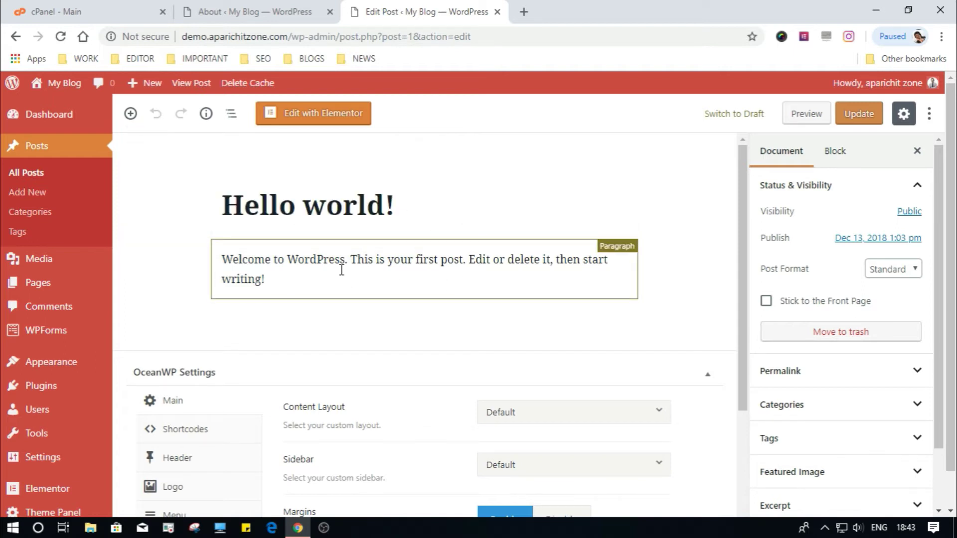
# Step: Browse the block inserter list, close it, then close the Edit Post tab
pyautogui.click(131, 113)
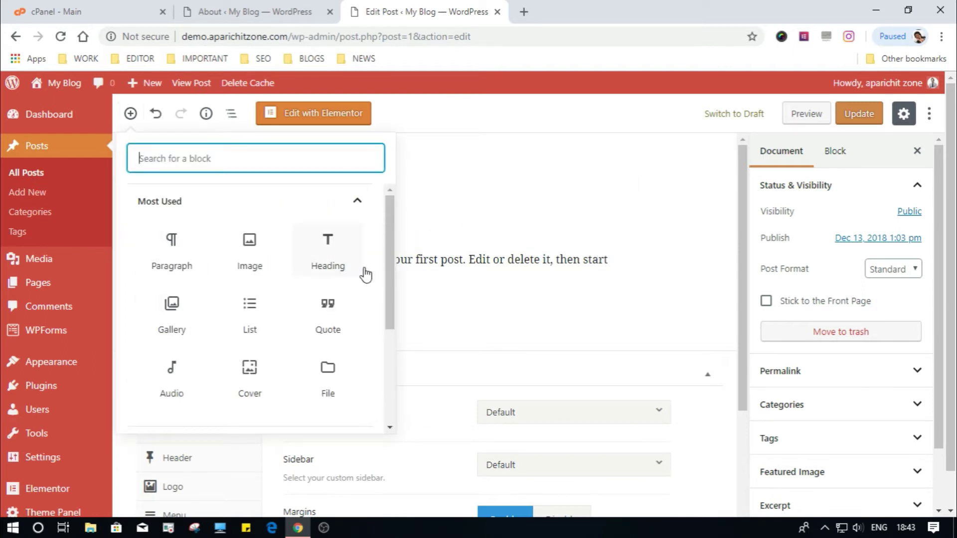
pyautogui.scroll(-1, 386, 277)
pyautogui.moveTo(387, 277); pyautogui.dragTo(387, 193)
pyautogui.click(416, 271)
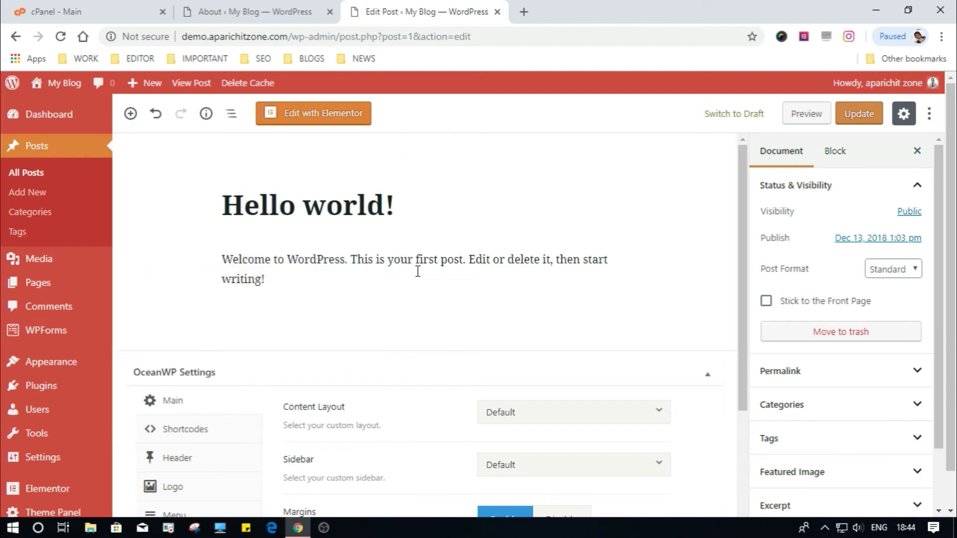
pyautogui.click(497, 12)
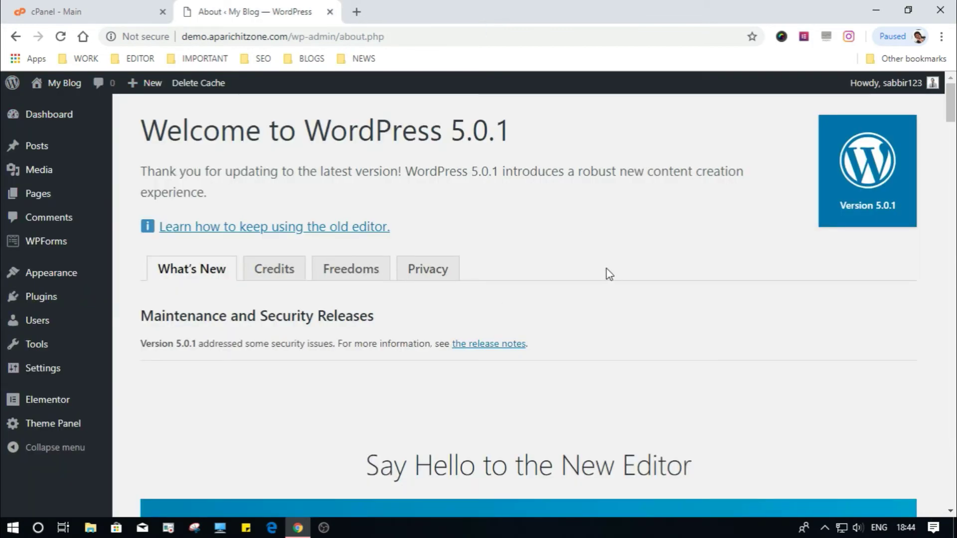
# Step: Log out of WordPress from the Howdy admin-bar menu
pyautogui.moveTo(914, 85)
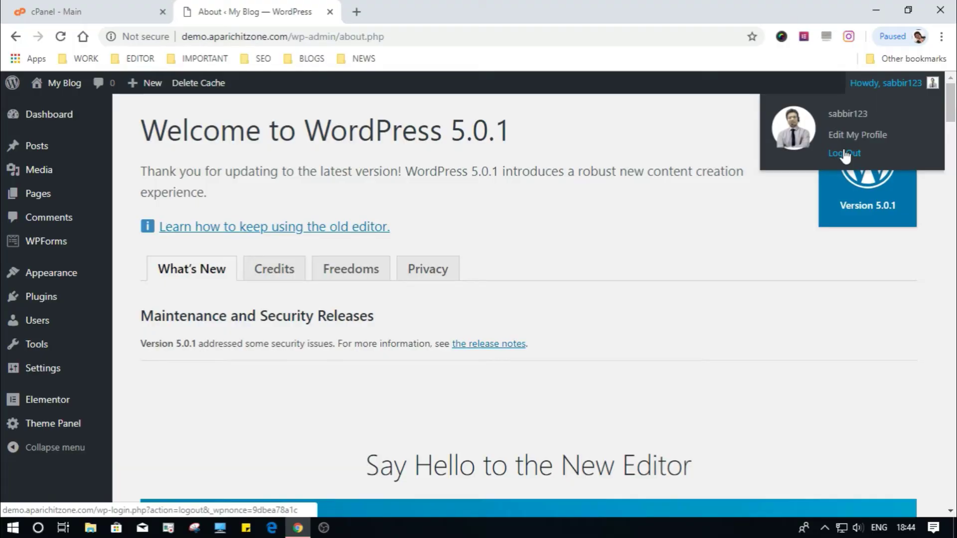
pyautogui.click(845, 154)
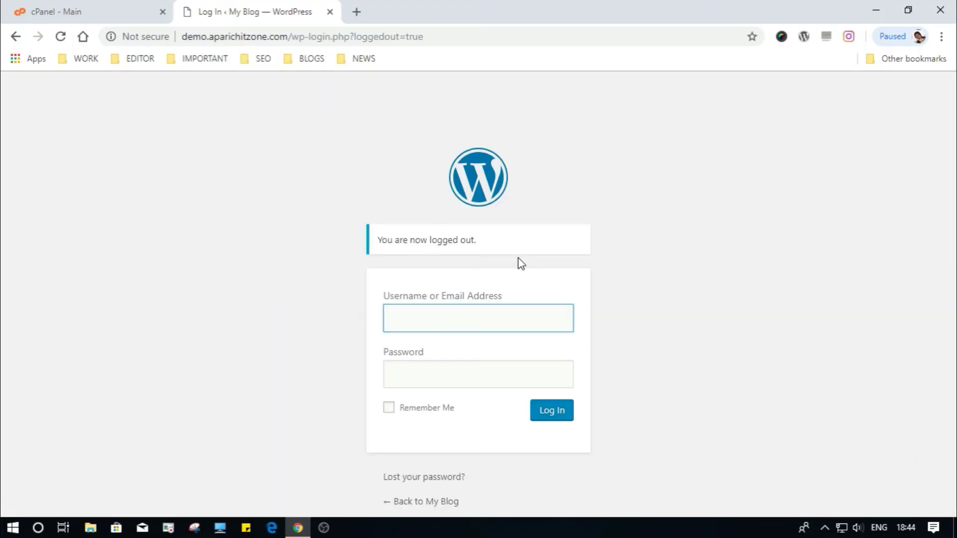
pyautogui.click(623, 535)
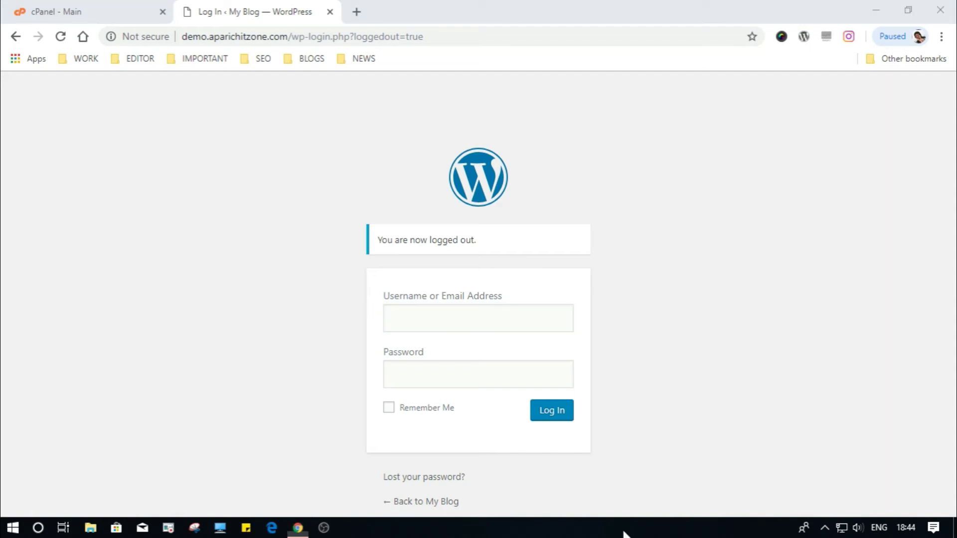